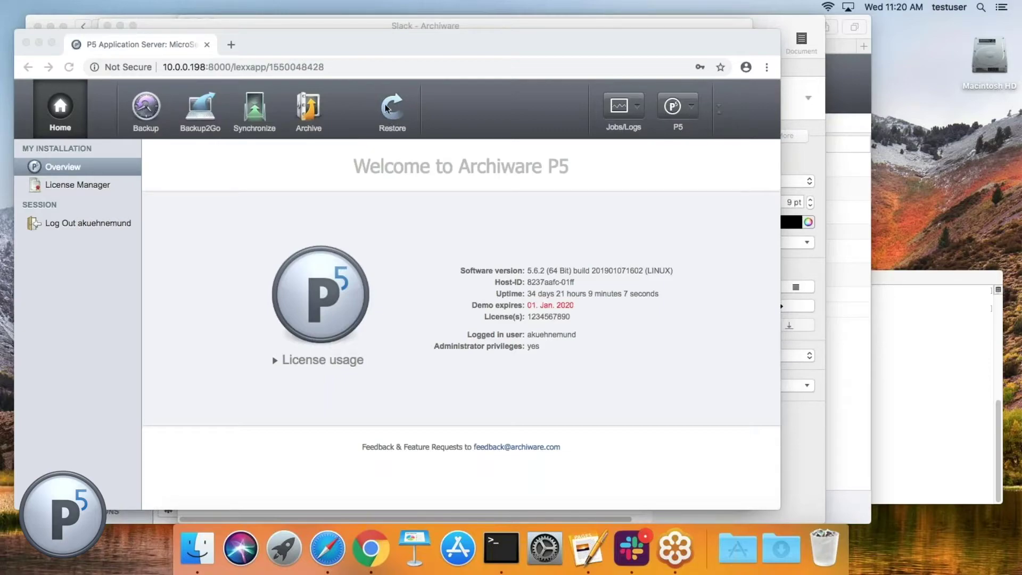
Step: Open Agent Setup's empty Remote P5 Server list, view a blank new-server form, and close it unsaved
{"action": "left_click", "coordinate": [692, 110]}
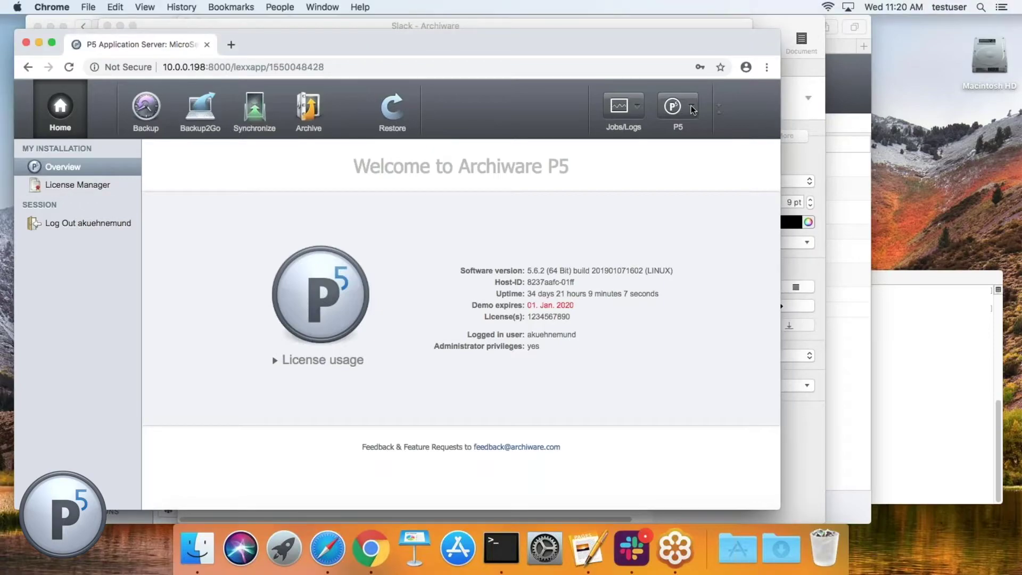
{"action": "left_click", "coordinate": [691, 110]}
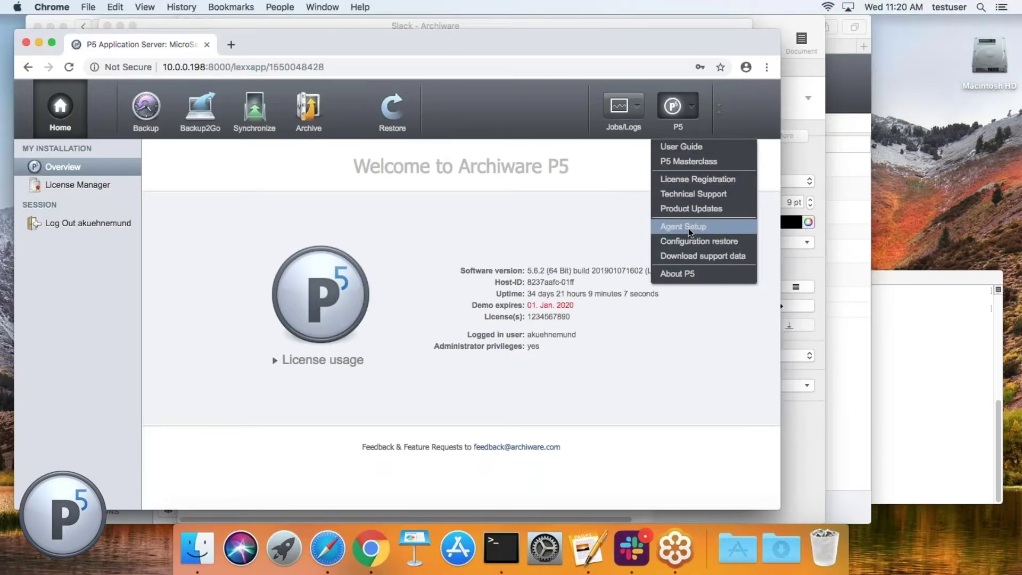
{"action": "left_click", "coordinate": [688, 226]}
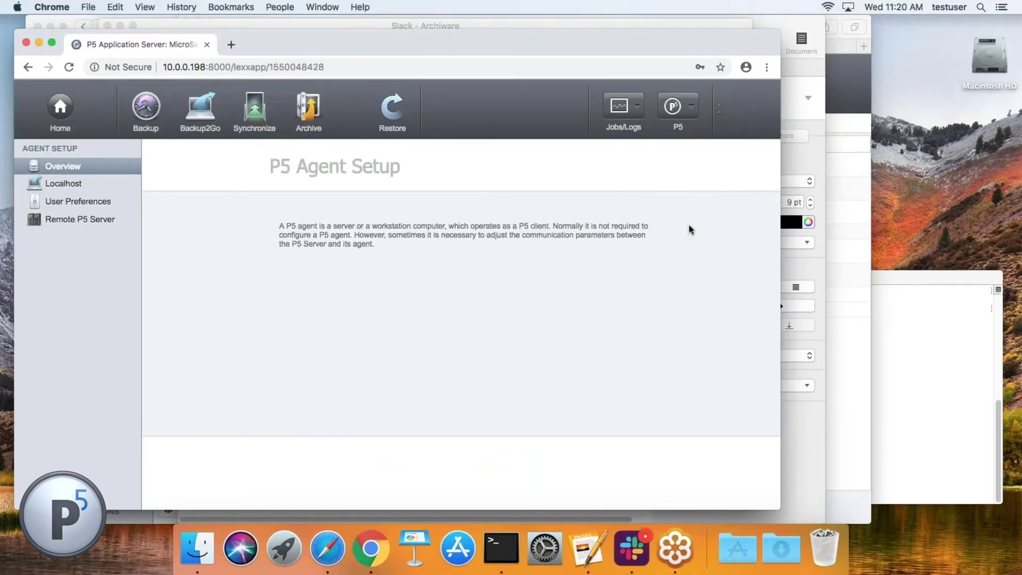
{"action": "left_click", "coordinate": [56, 220]}
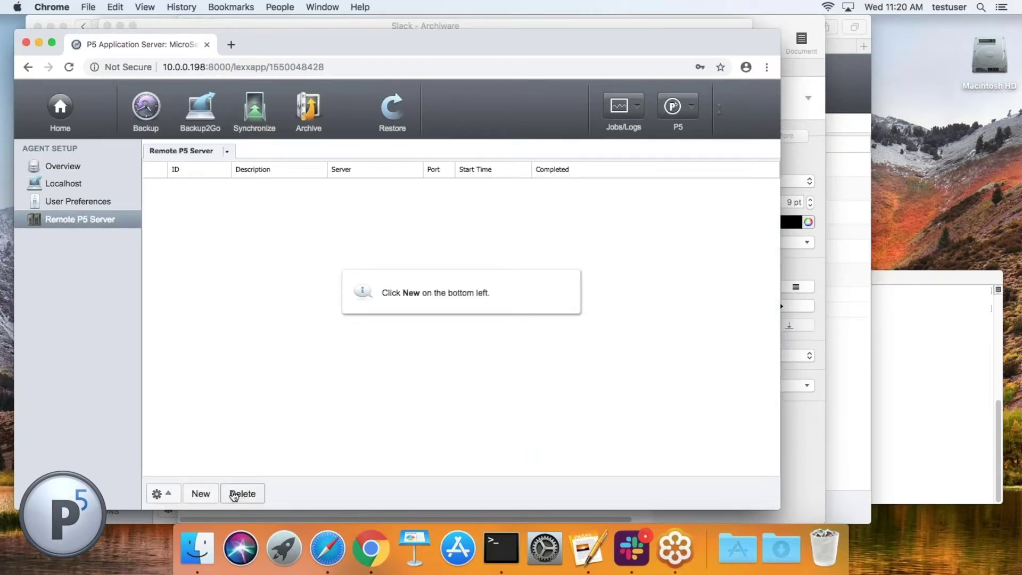
{"action": "left_click", "coordinate": [205, 494]}
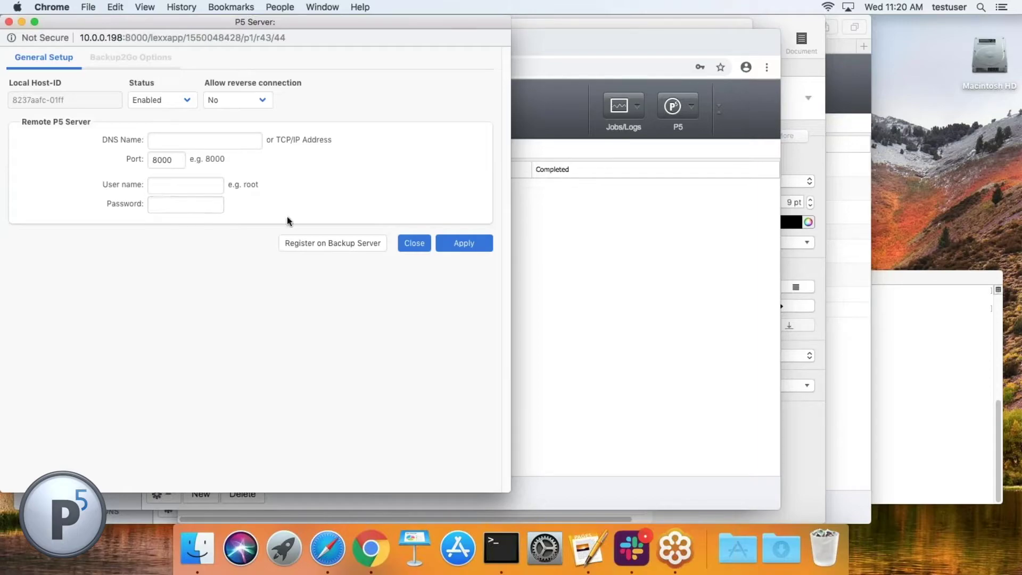
{"action": "left_click", "coordinate": [414, 243]}
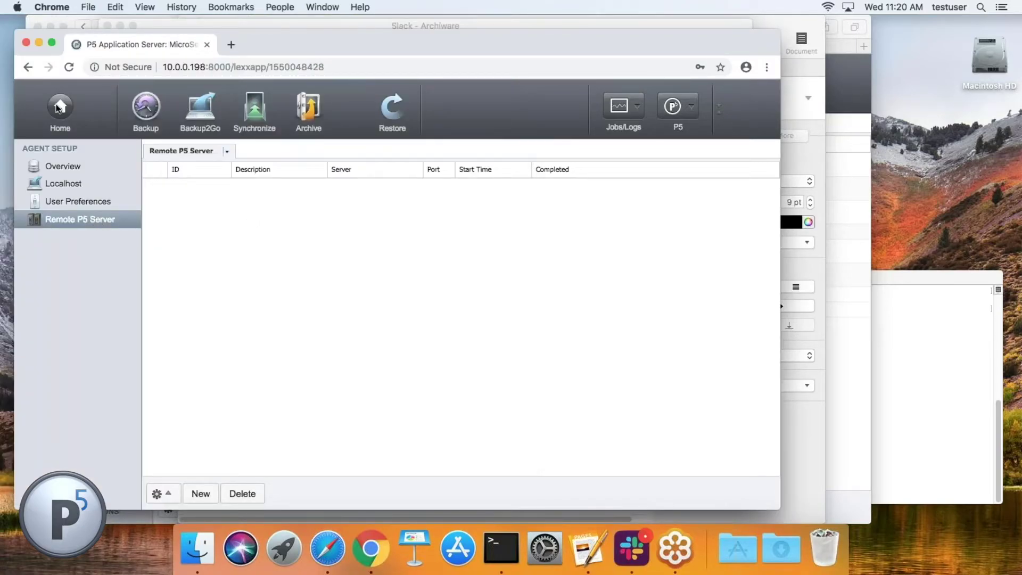
Step: Show the Synchronize overview, then load 10.0.0.242:8000/login in a new Chrome tab
{"action": "left_click", "coordinate": [260, 110]}
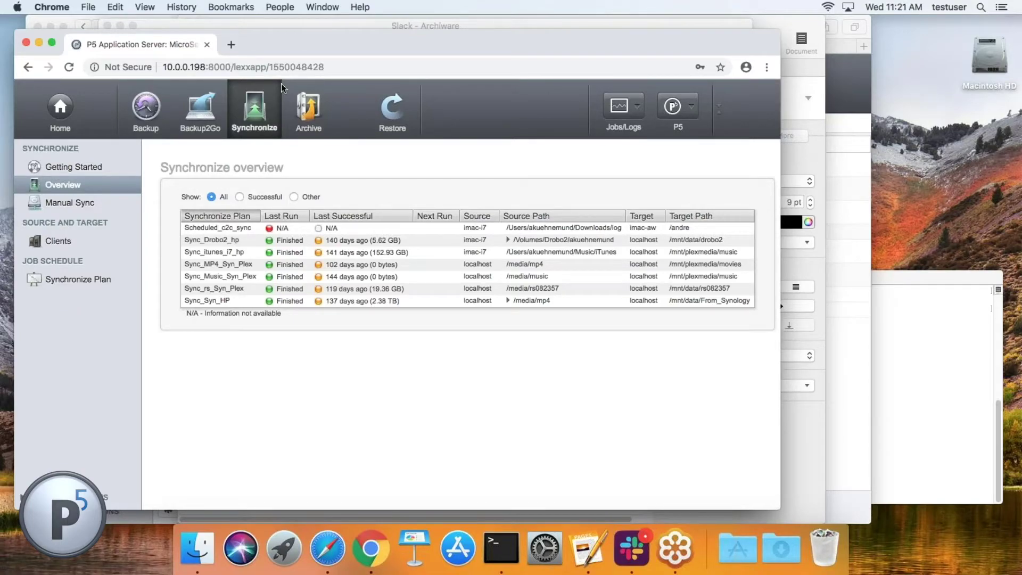
{"action": "left_click", "coordinate": [230, 43]}
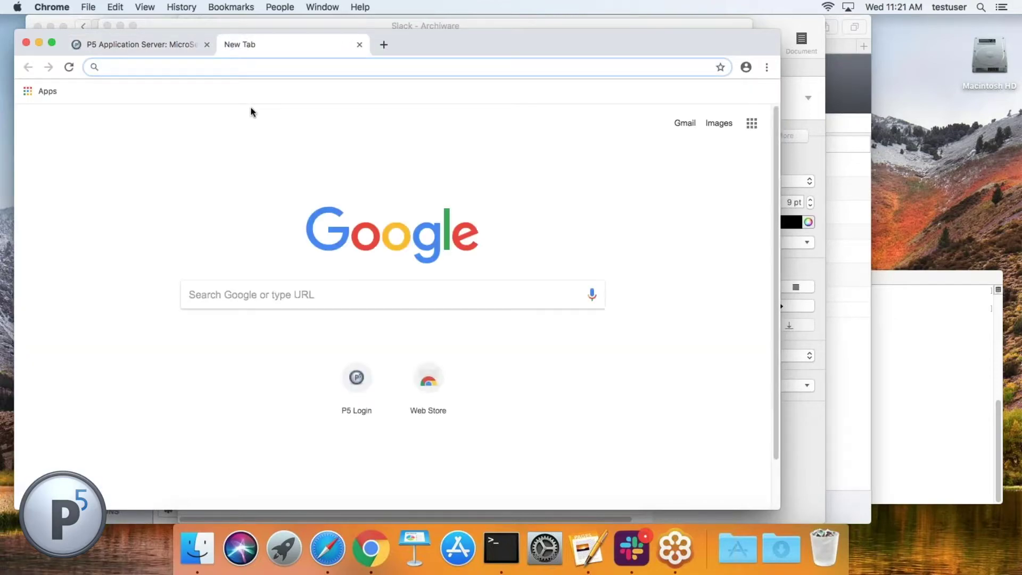
{"action": "type", "text": "1-"}
{"action": "key", "text": "BackSpace"}
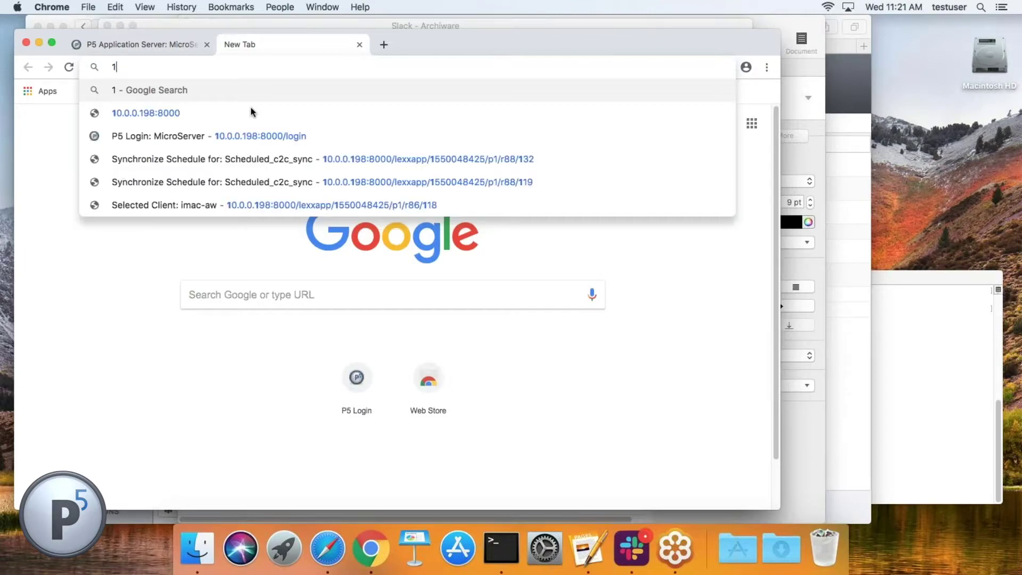
{"action": "type", "text": "0.0.0."}
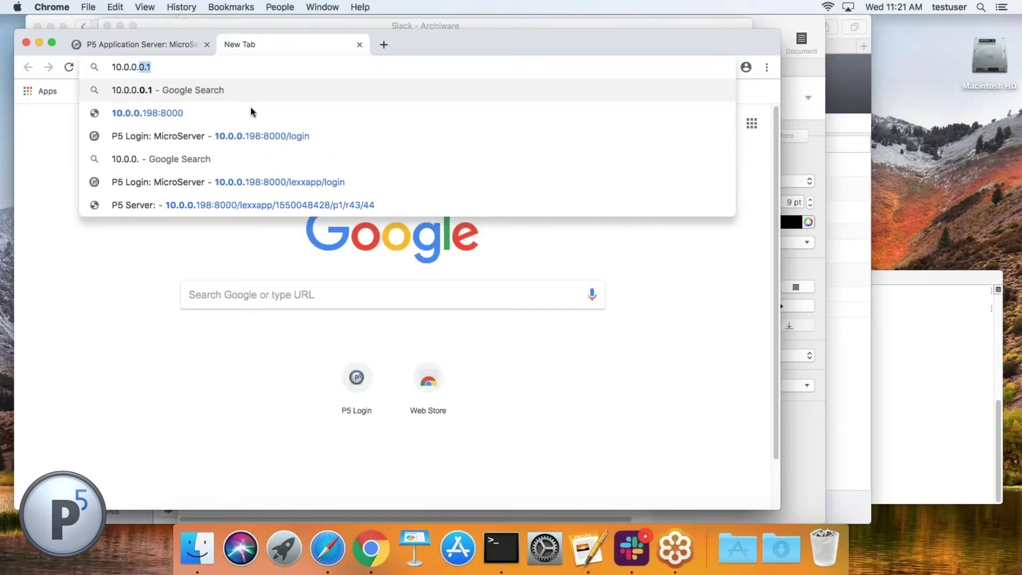
{"action": "type", "text": "242:800"}
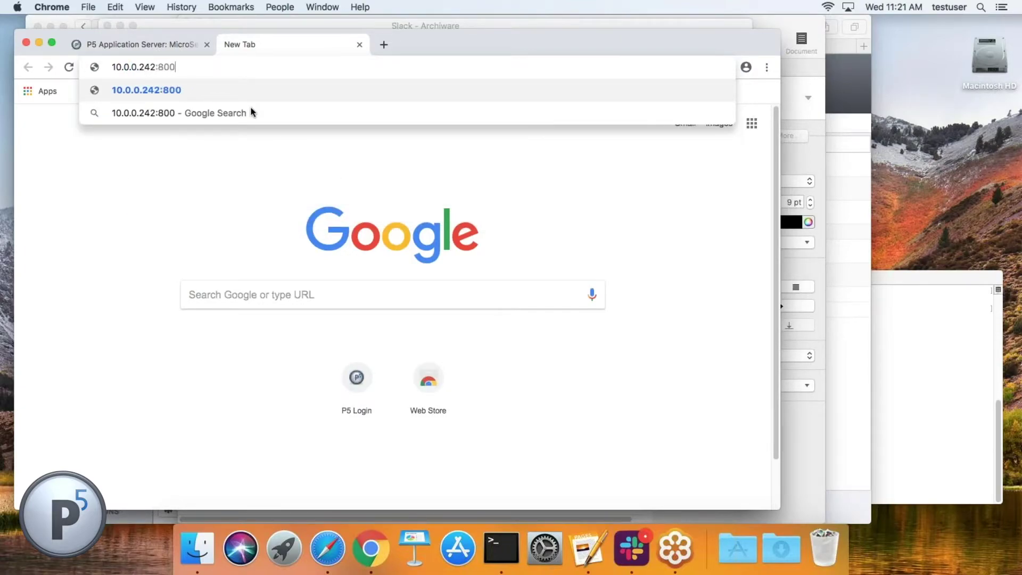
{"action": "type", "text": "0/login"}
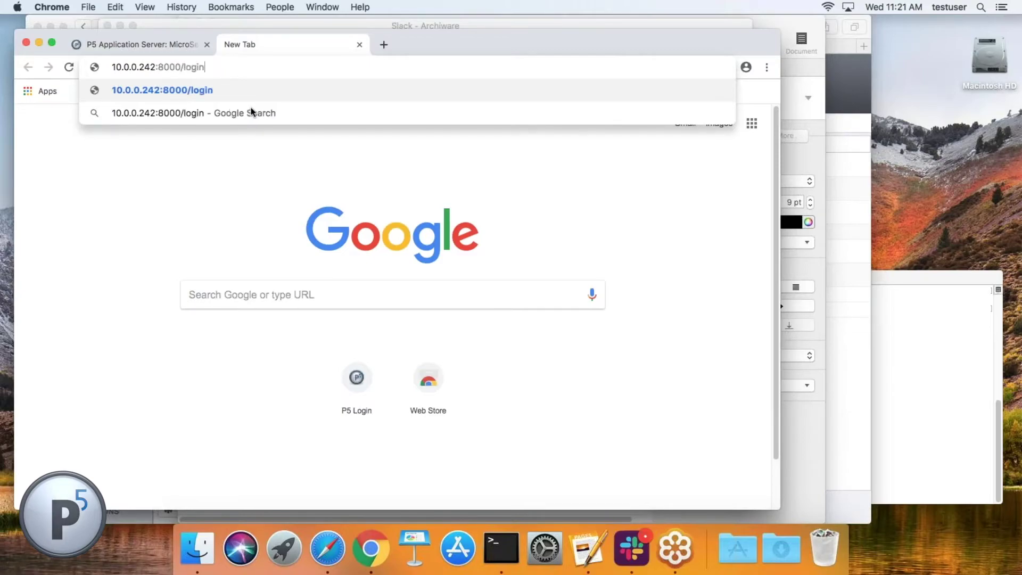
{"action": "key", "text": "Return"}
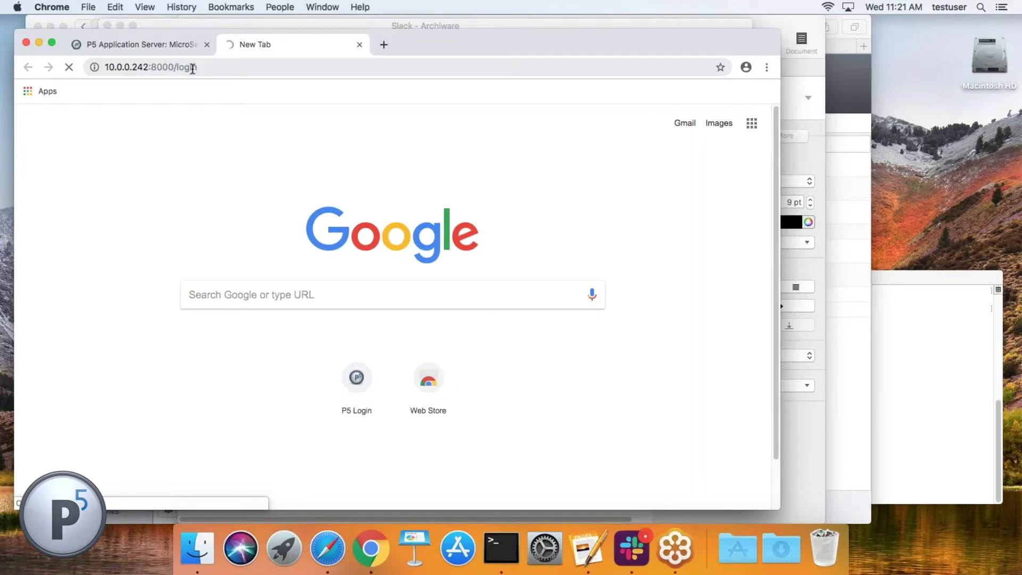
{"action": "left_click", "coordinate": [143, 46]}
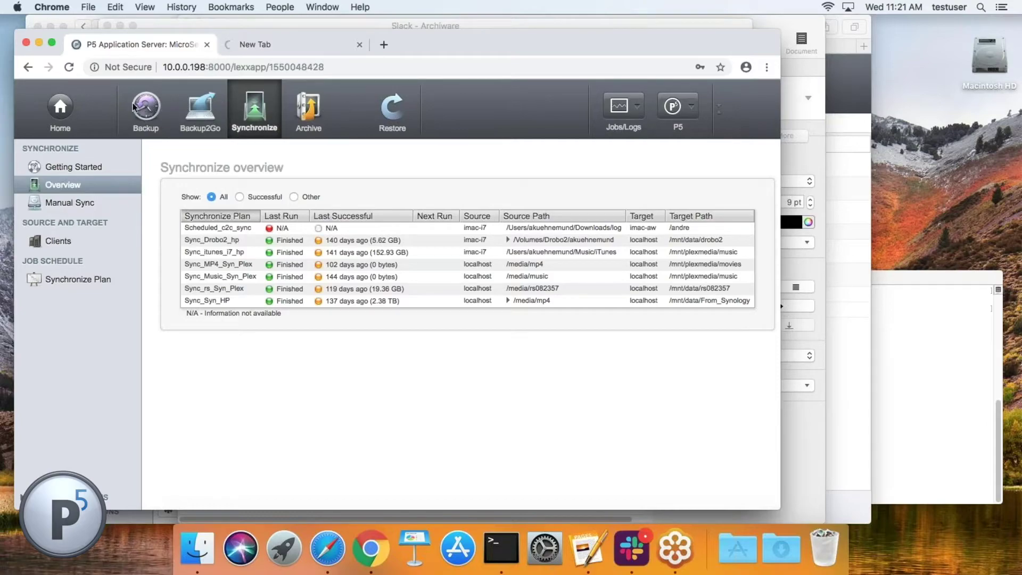
Step: Log into the imac-i7 client's P5 page with the admin username and password, without saving it
{"action": "left_click", "coordinate": [692, 106]}
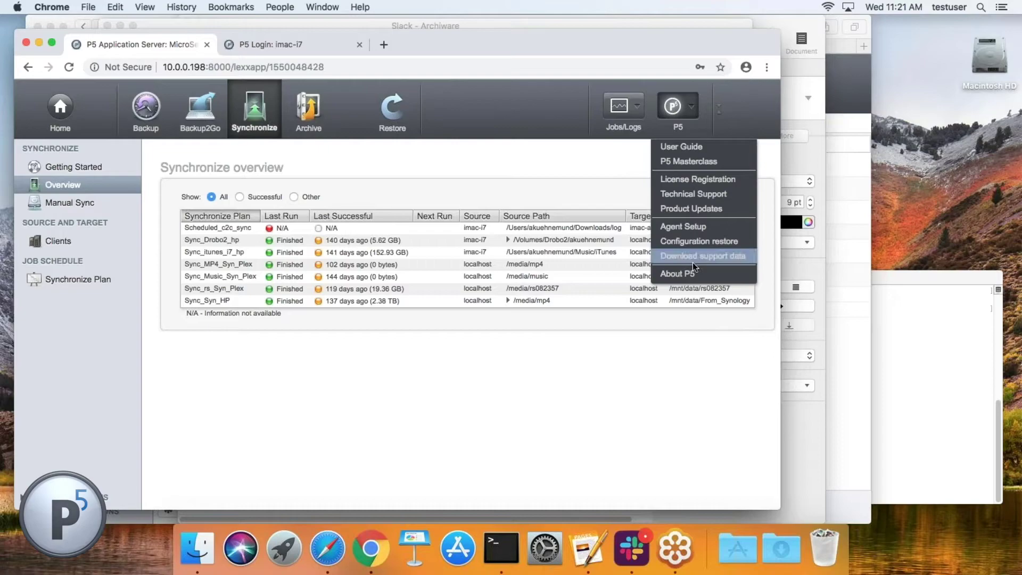
{"action": "left_click", "coordinate": [308, 404]}
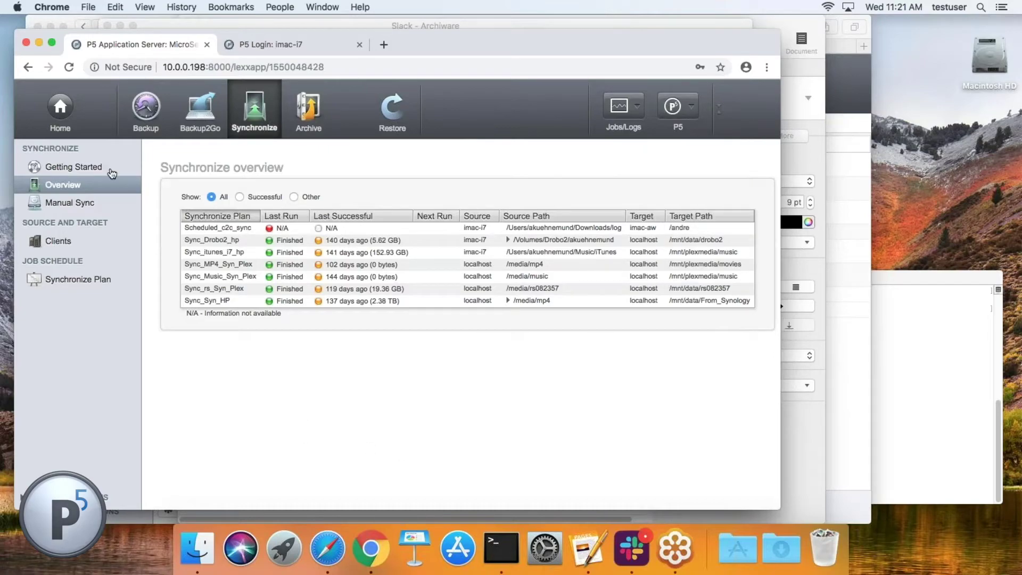
{"action": "left_click", "coordinate": [282, 44]}
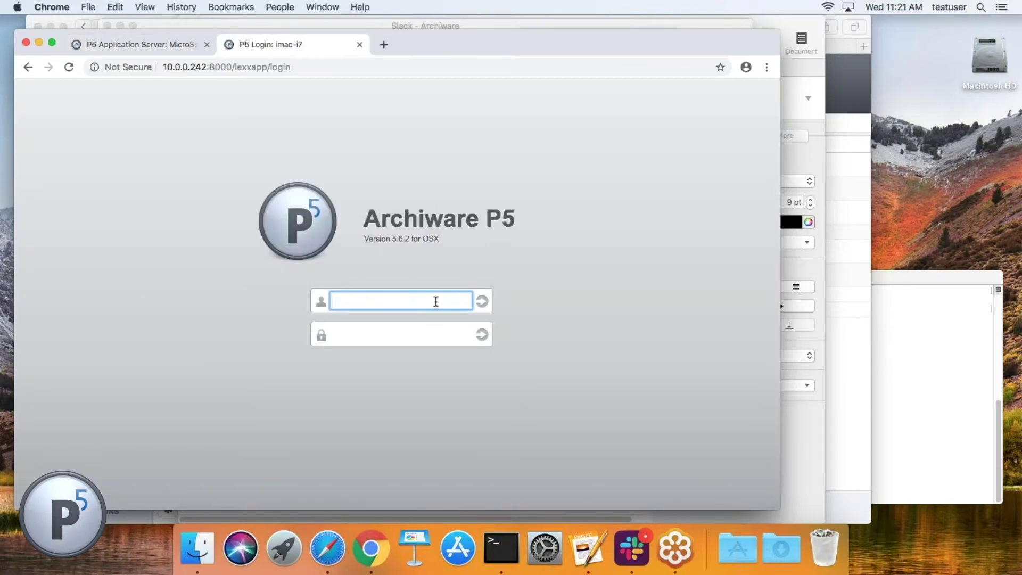
{"action": "key", "text": "Tab"}
{"action": "type", "text": "********"}
{"action": "key", "text": "Return"}
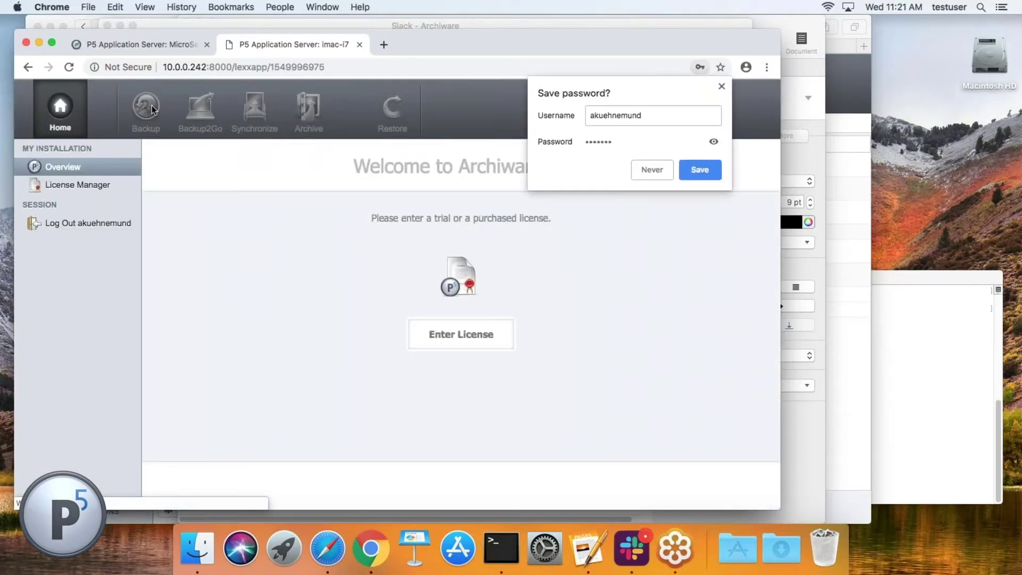
{"action": "left_click", "coordinate": [641, 168]}
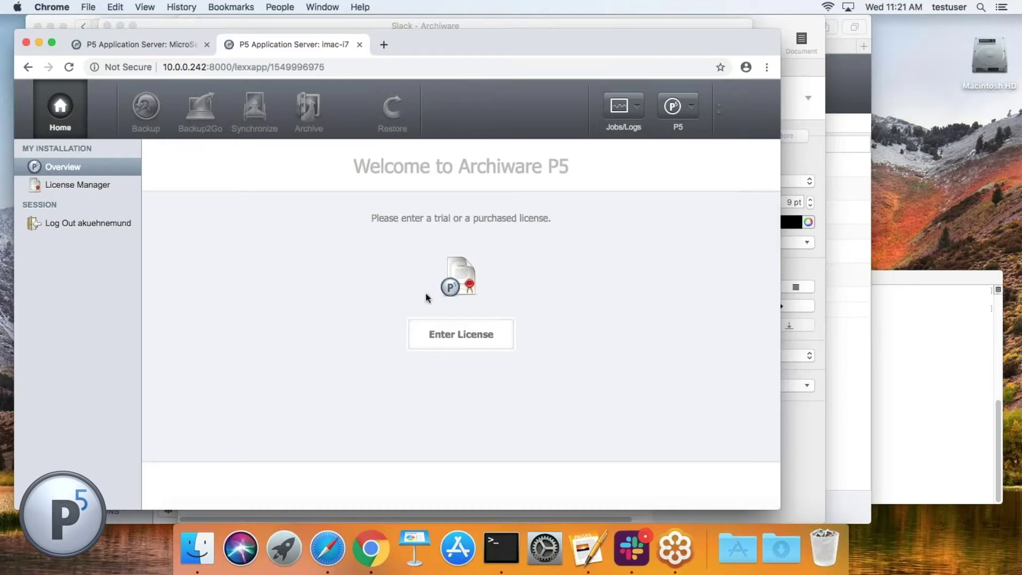
Step: Open the imac-i7 client's Agent Setup page, then close the imac-i7 server tab
{"action": "left_click", "coordinate": [457, 332]}
{"action": "left_click", "coordinate": [691, 110]}
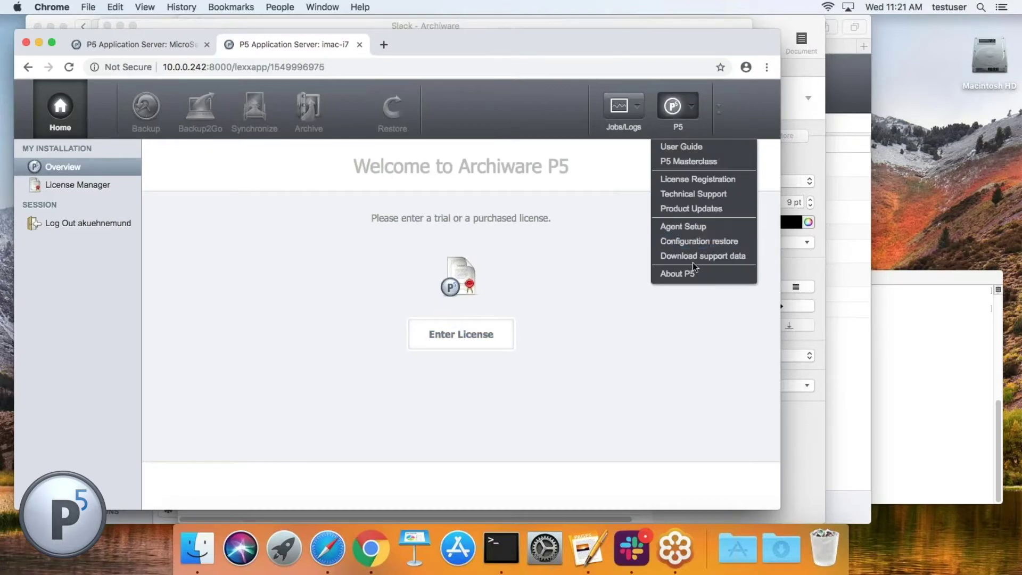
{"action": "left_click", "coordinate": [693, 228]}
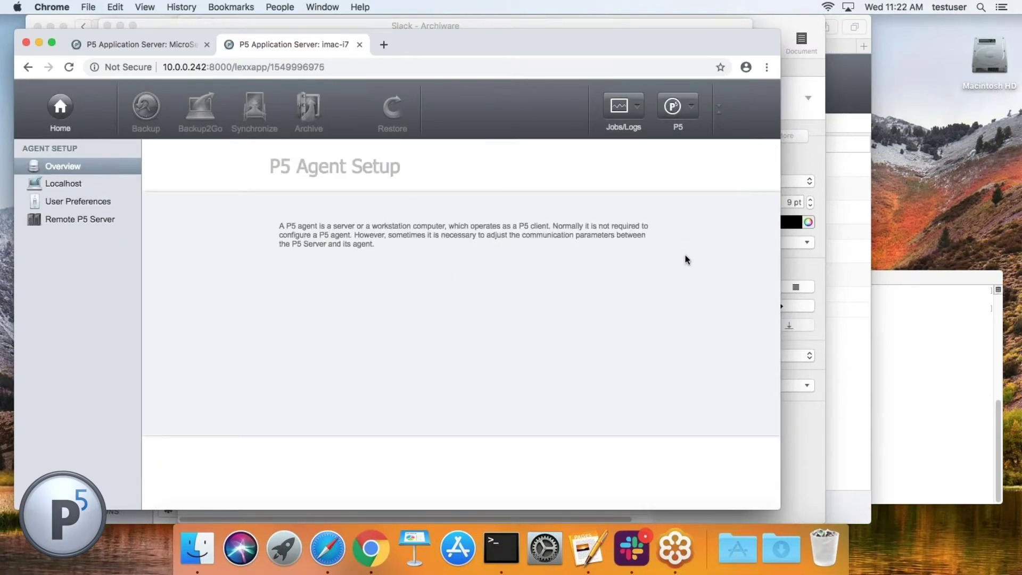
{"action": "left_click", "coordinate": [359, 44]}
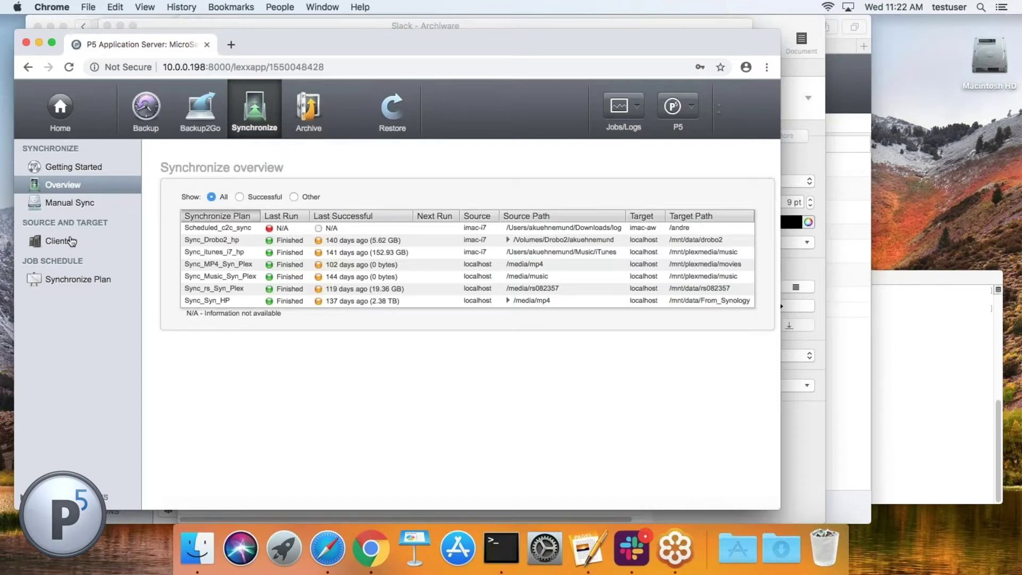
Step: View the Clients list and a blank new-client form, close it unsaved, and return Home
{"action": "left_click", "coordinate": [67, 241]}
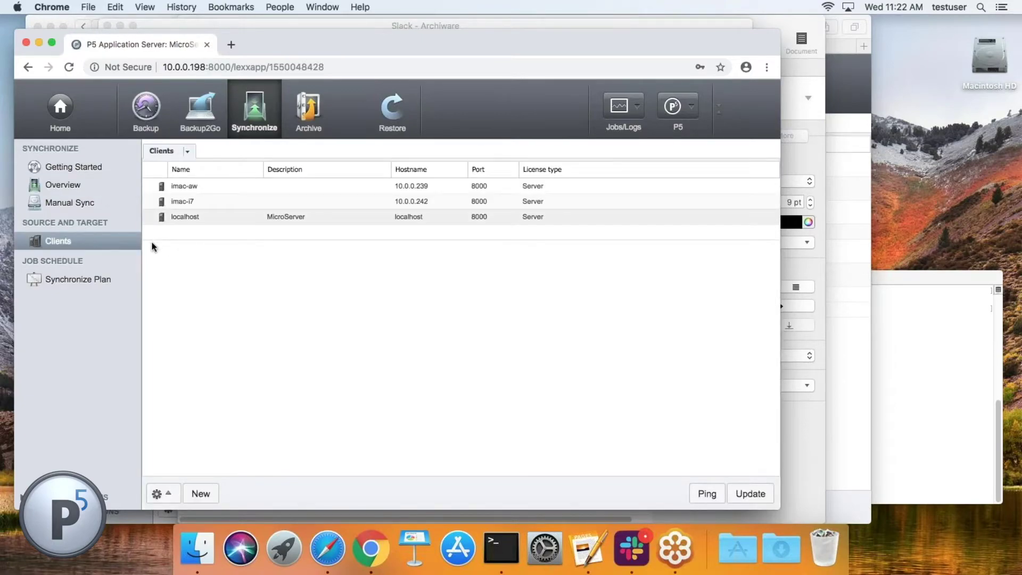
{"action": "left_click", "coordinate": [199, 494]}
{"action": "left_click", "coordinate": [132, 160]}
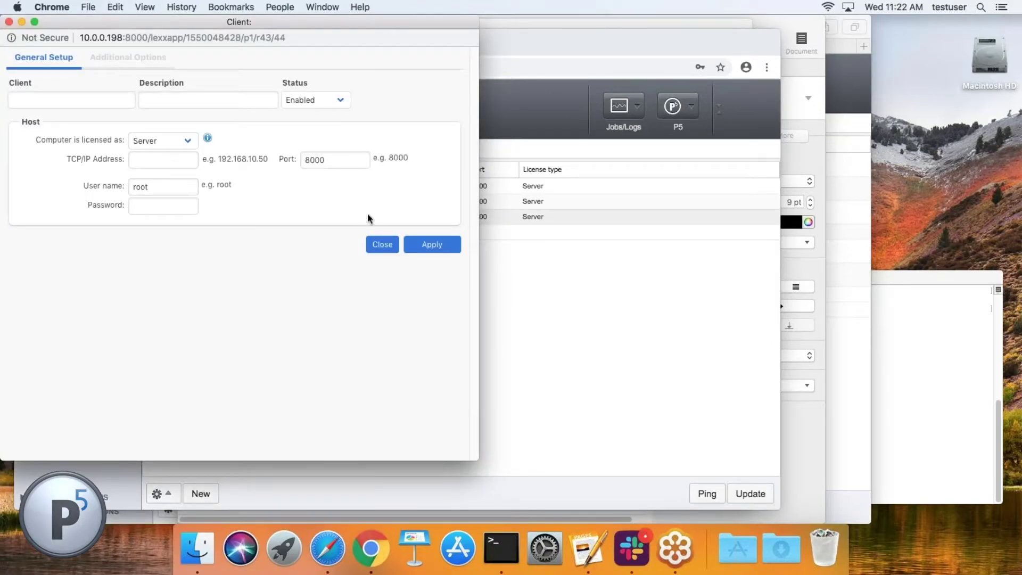
{"action": "left_click", "coordinate": [382, 244]}
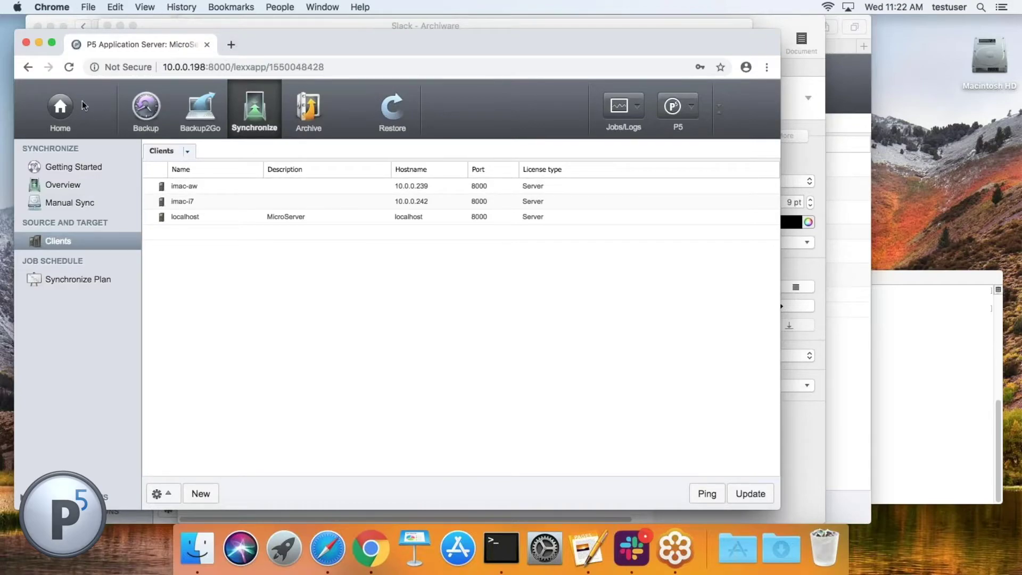
{"action": "left_click", "coordinate": [52, 105]}
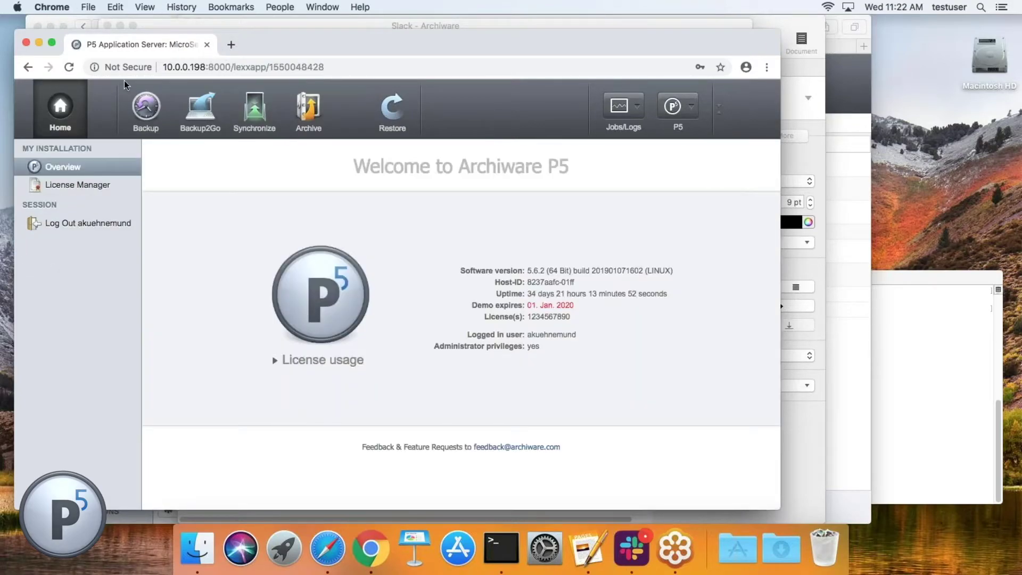
Step: Open the Synchronize section listing clients imac-aw, imac-i7 and localhost
{"action": "left_click", "coordinate": [254, 109]}
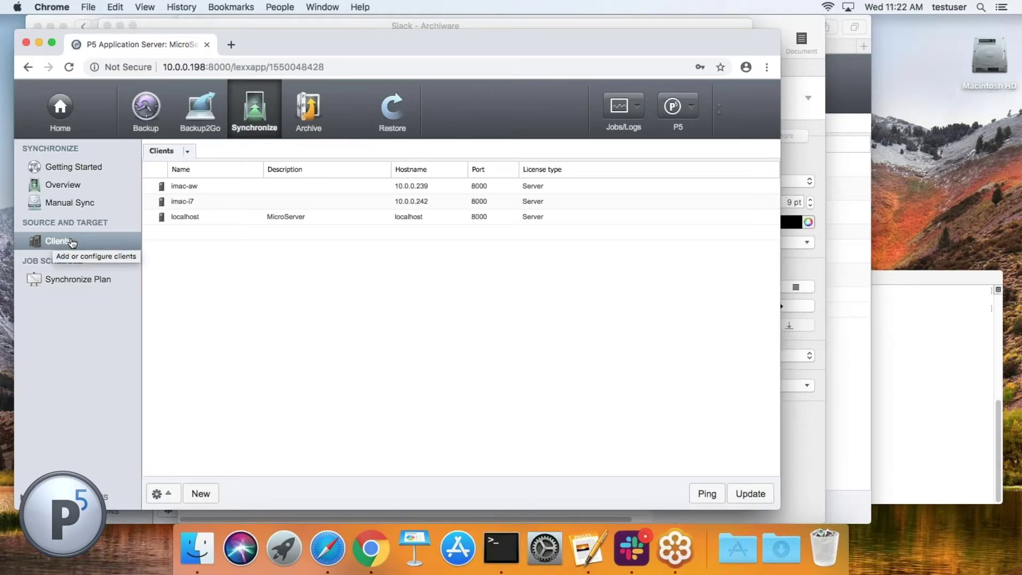
Step: In plan 10008's Expert Settings, choose 'Delete then copy in two passes'
{"action": "left_click", "coordinate": [77, 279]}
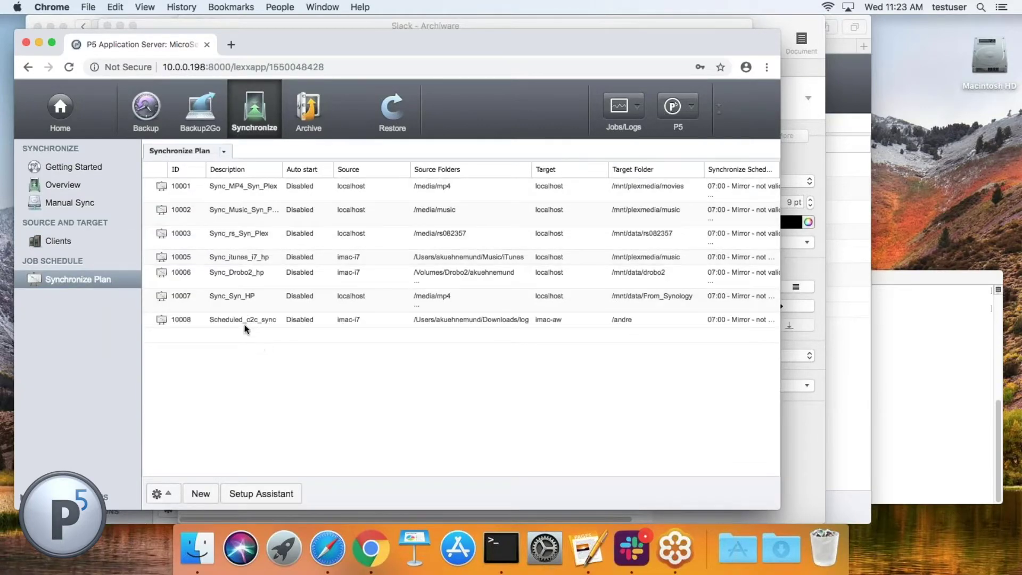
{"action": "double_click", "coordinate": [245, 320]}
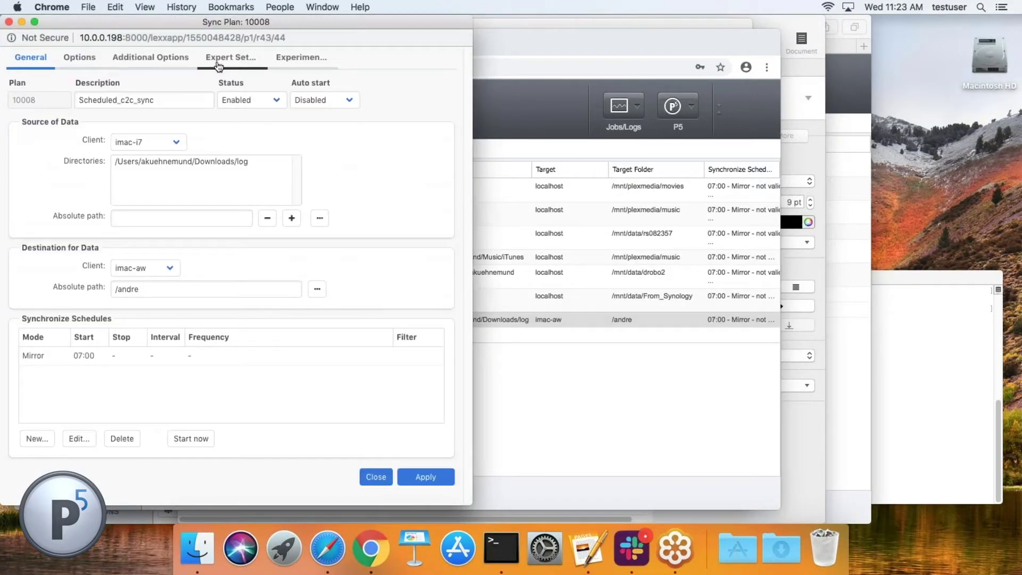
{"action": "left_click", "coordinate": [219, 59]}
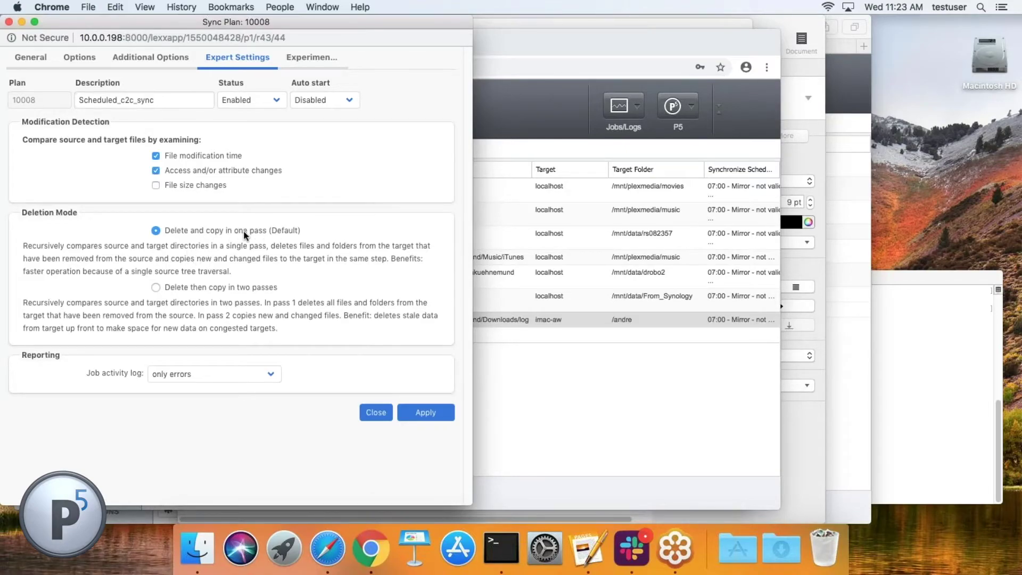
{"action": "left_click", "coordinate": [158, 289]}
Step: Check plan 10008's Experimental Features, leave parallel file transfers at 1, and close the plan
{"action": "left_click", "coordinate": [296, 62]}
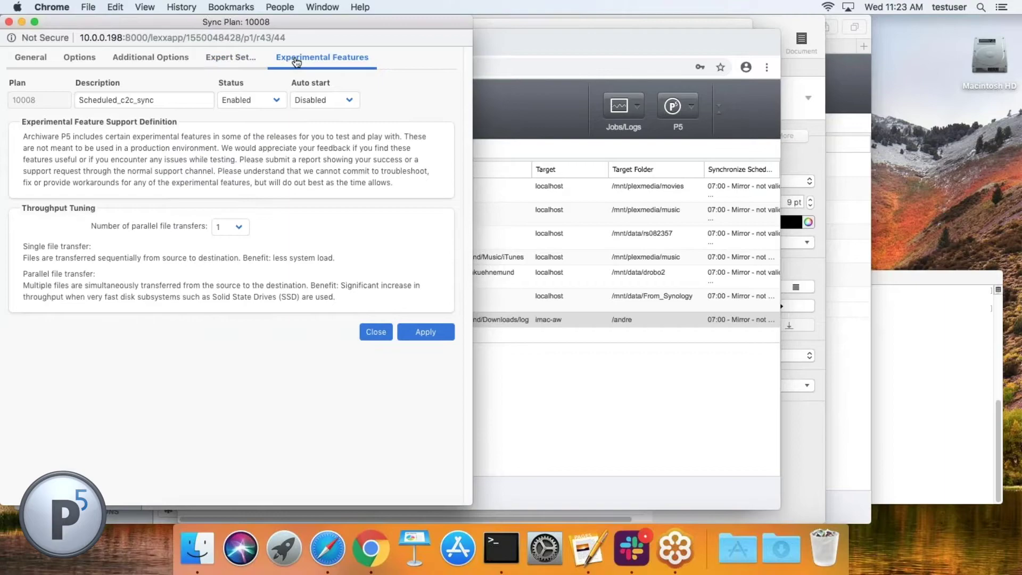
{"action": "left_click", "coordinate": [231, 228]}
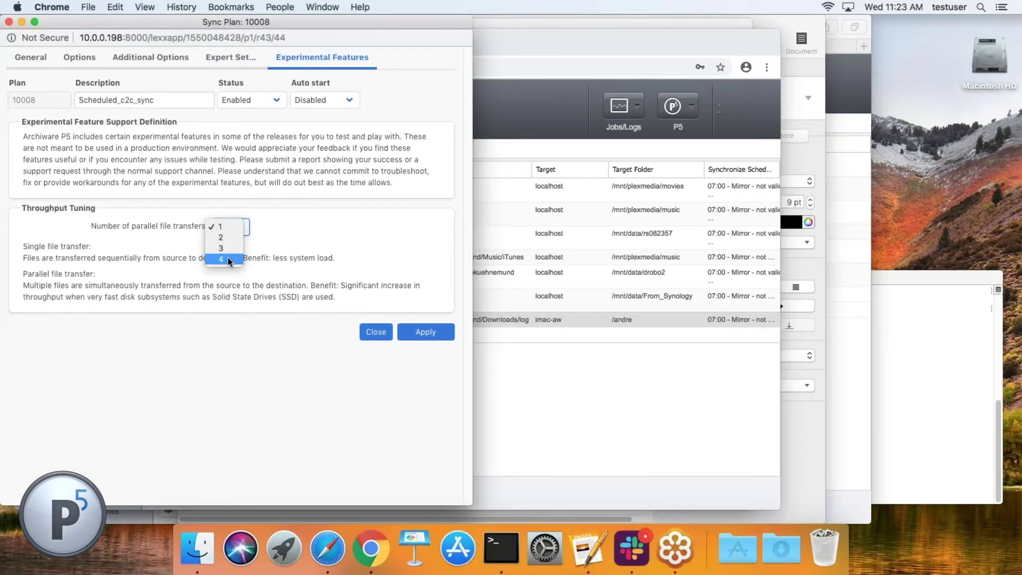
{"action": "left_click", "coordinate": [278, 228]}
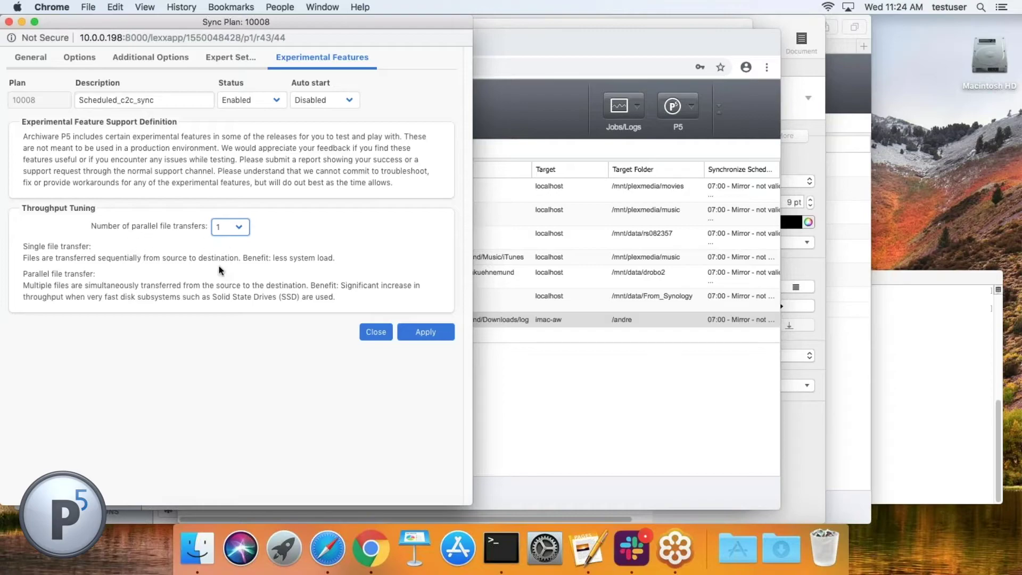
{"action": "left_click", "coordinate": [211, 300]}
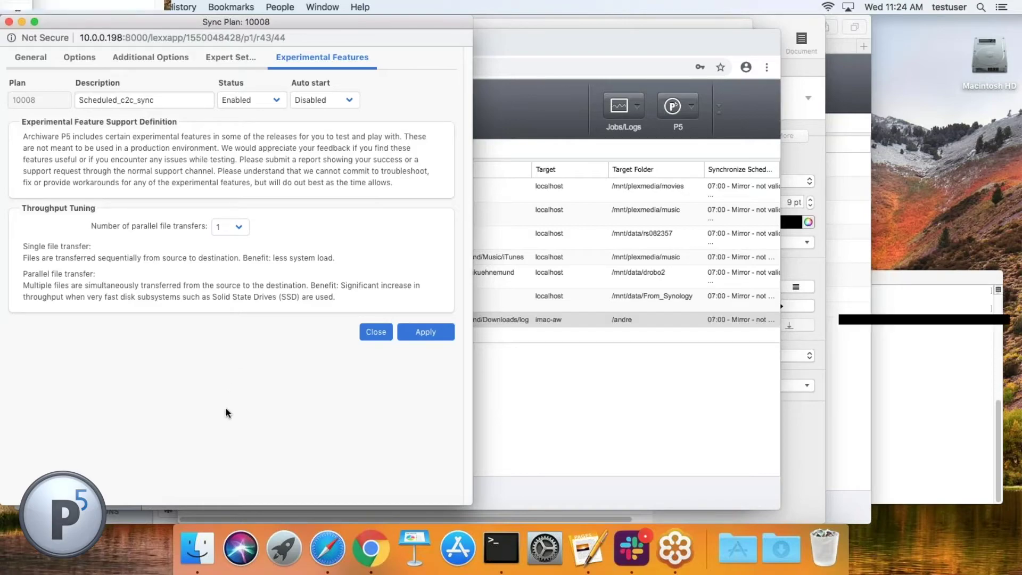
{"action": "left_click", "coordinate": [373, 332]}
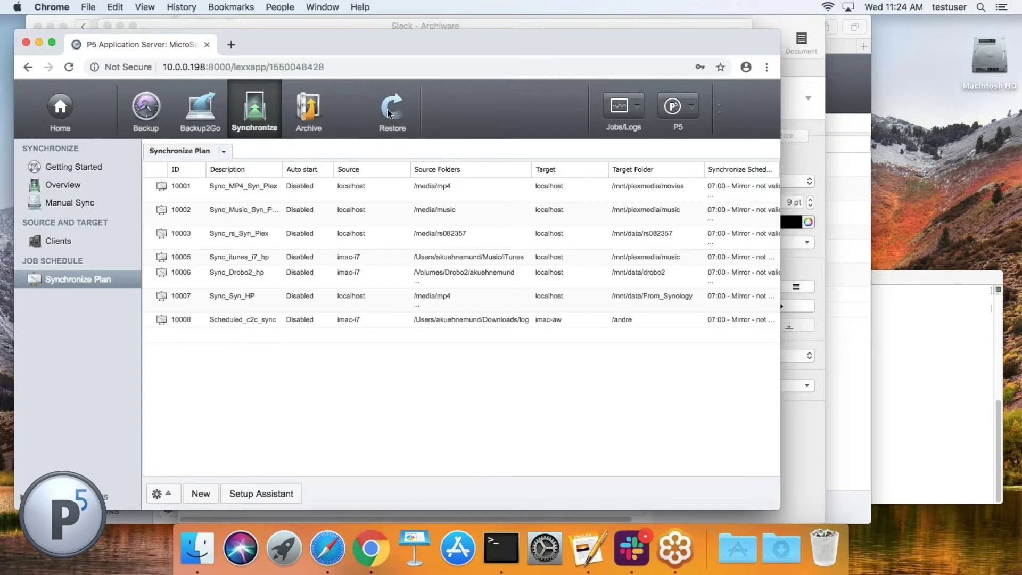
Step: Open the Restore section's 'Easy and fast Restore' Getting Started page
{"action": "left_click", "coordinate": [390, 112]}
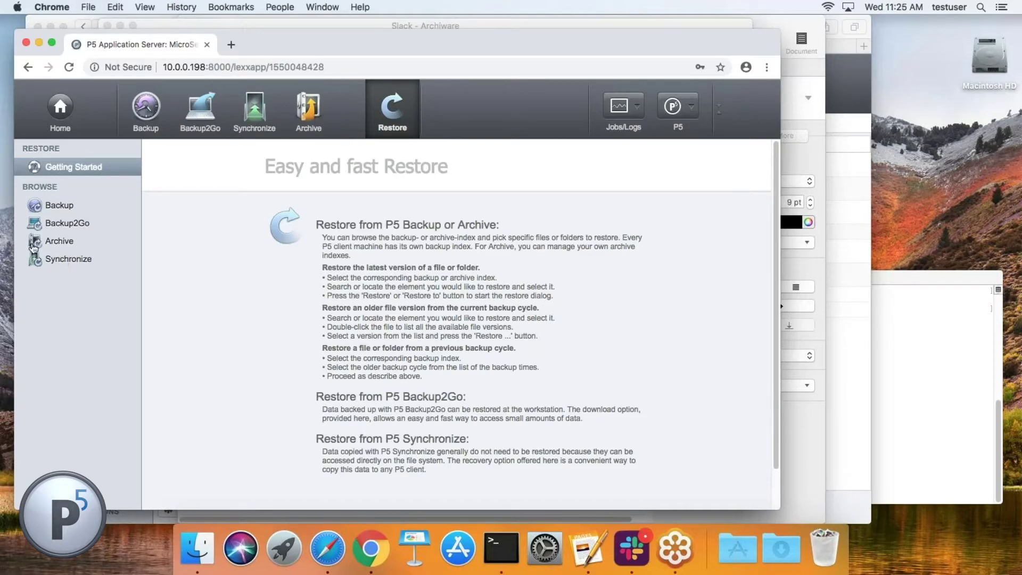
Step: In Manual Sync, browse client imac-aw's filesystem and select its opt folder
{"action": "left_click", "coordinate": [76, 260]}
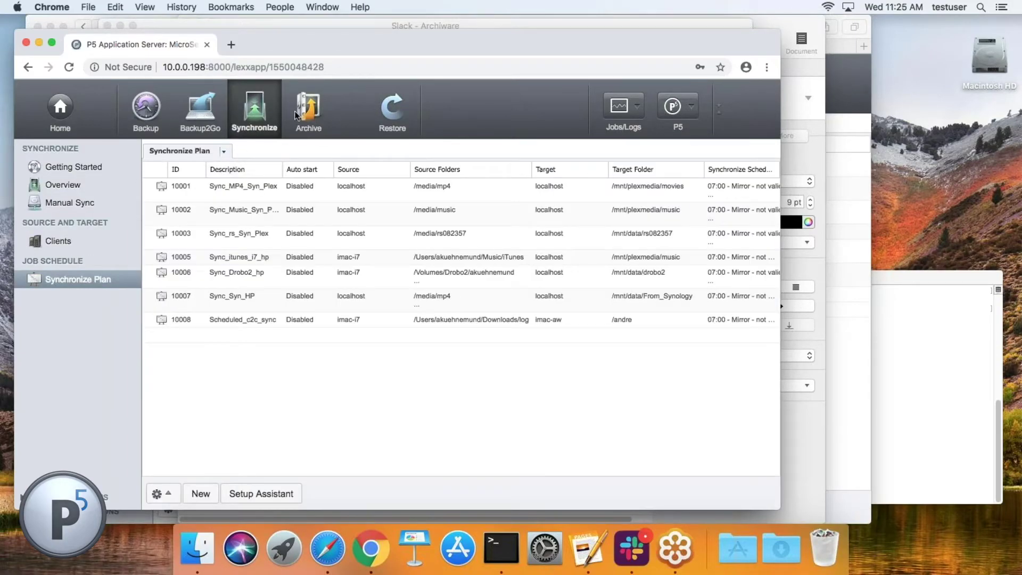
{"action": "left_click", "coordinate": [298, 115]}
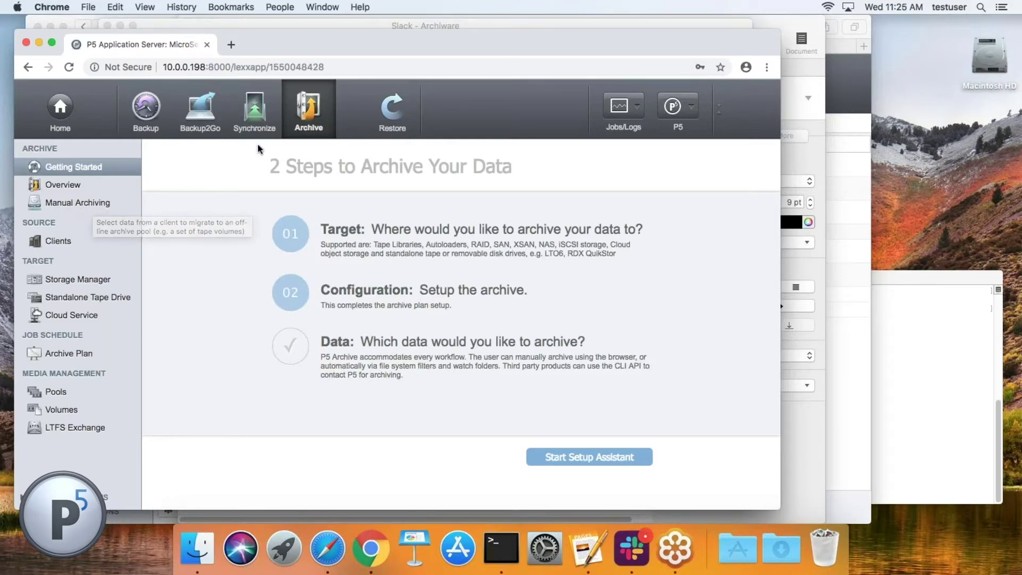
{"action": "left_click", "coordinate": [255, 109]}
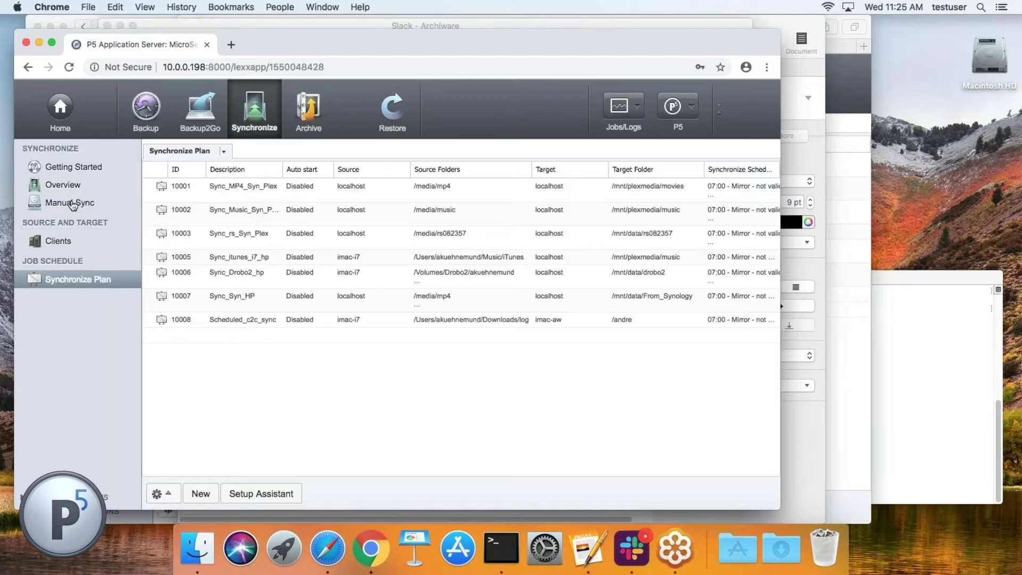
{"action": "left_click", "coordinate": [73, 205]}
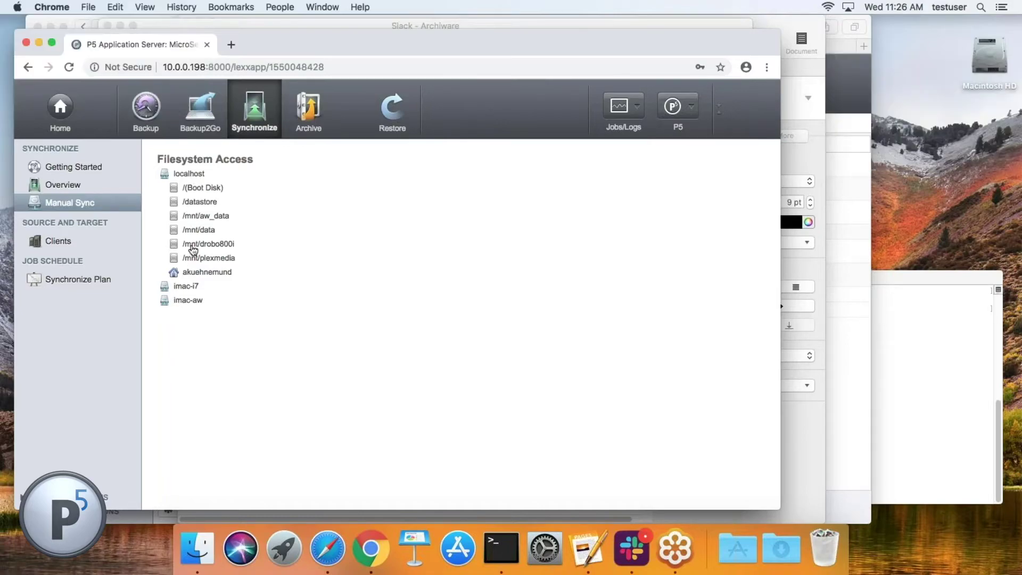
{"action": "double_click", "coordinate": [188, 300]}
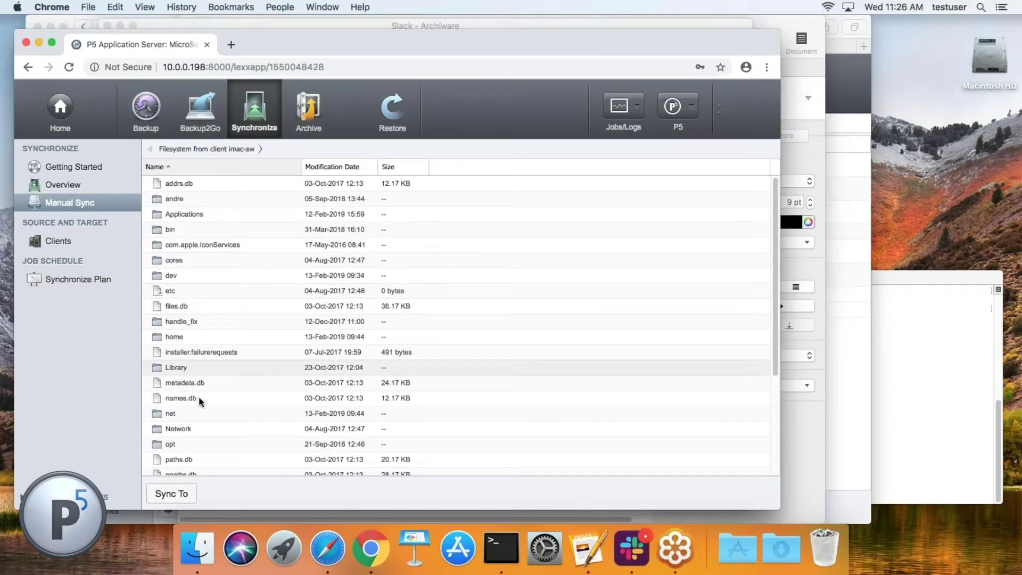
{"action": "left_click", "coordinate": [175, 444]}
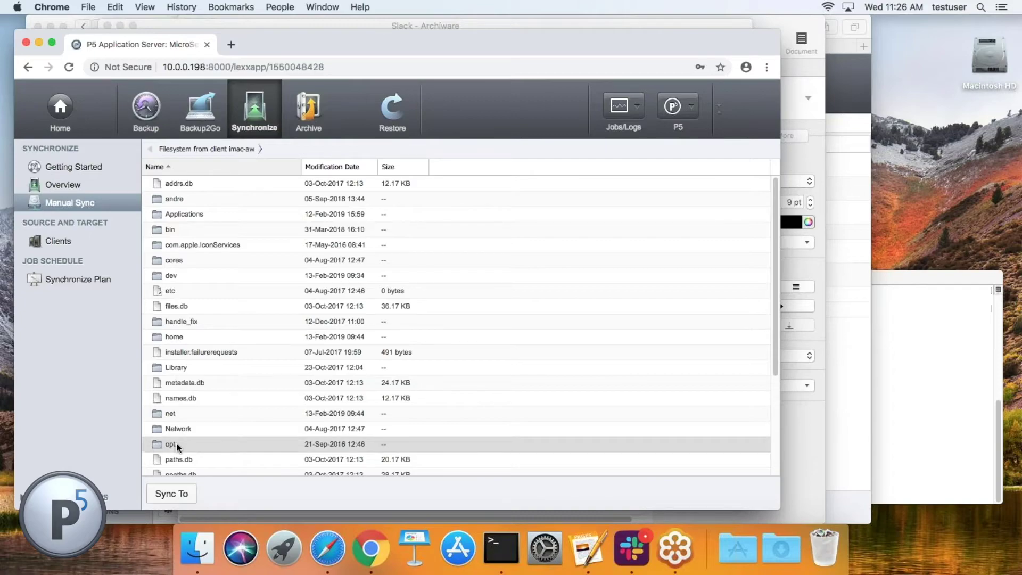
{"action": "left_click", "coordinate": [173, 496]}
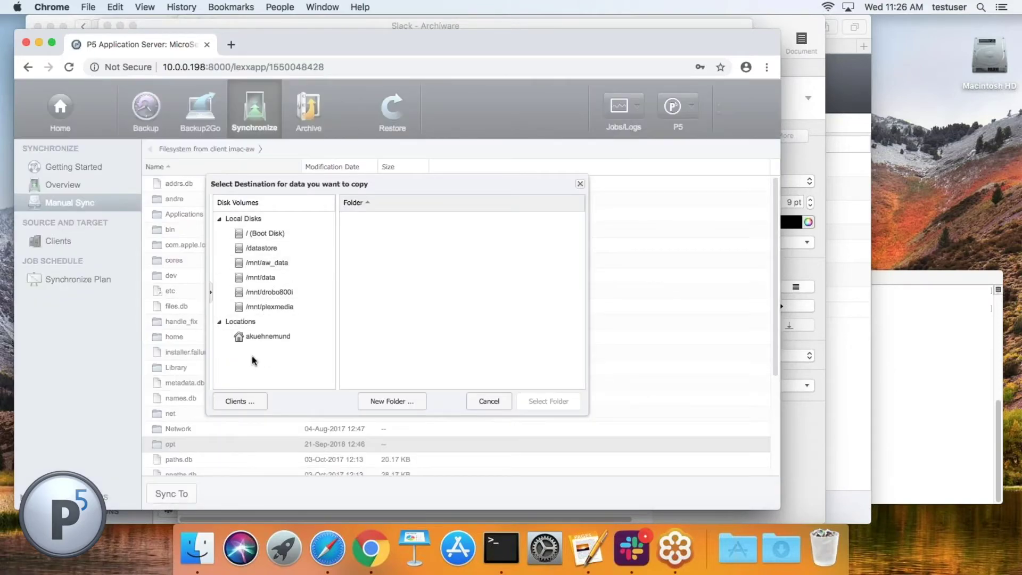
{"action": "left_click", "coordinate": [242, 403]}
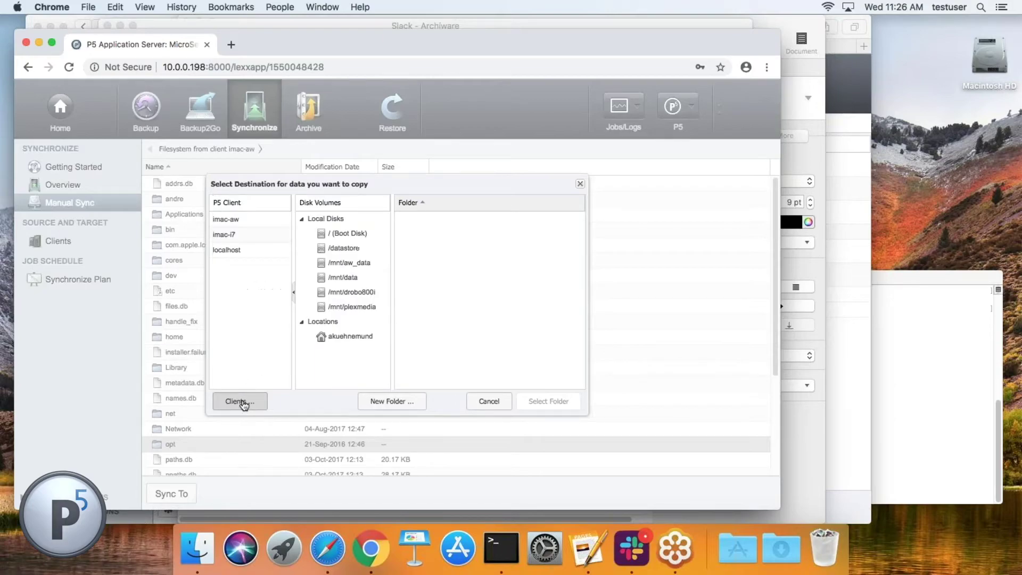
{"action": "left_click", "coordinate": [229, 219]}
{"action": "left_click", "coordinate": [234, 235]}
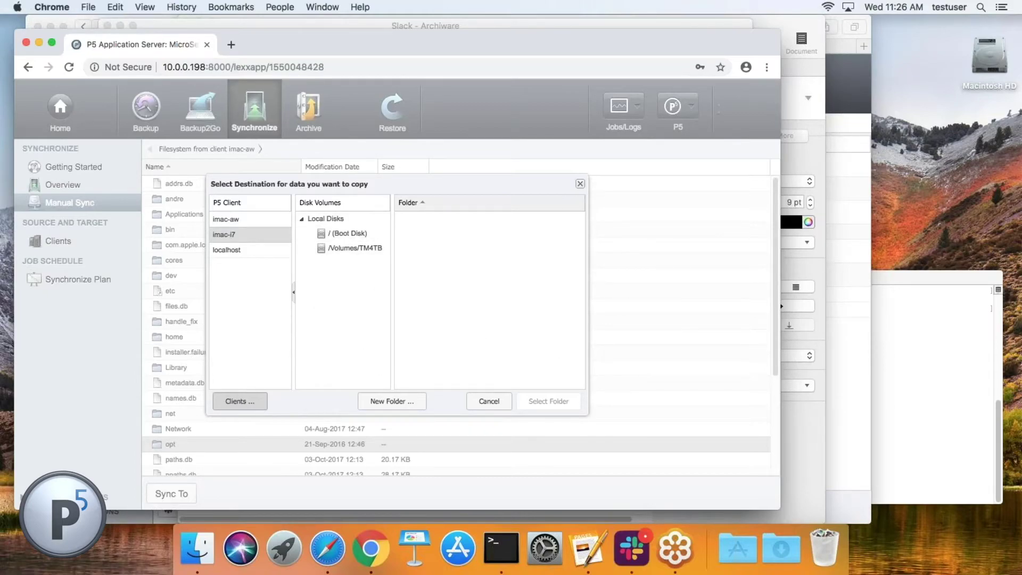
{"action": "left_click", "coordinate": [580, 184]}
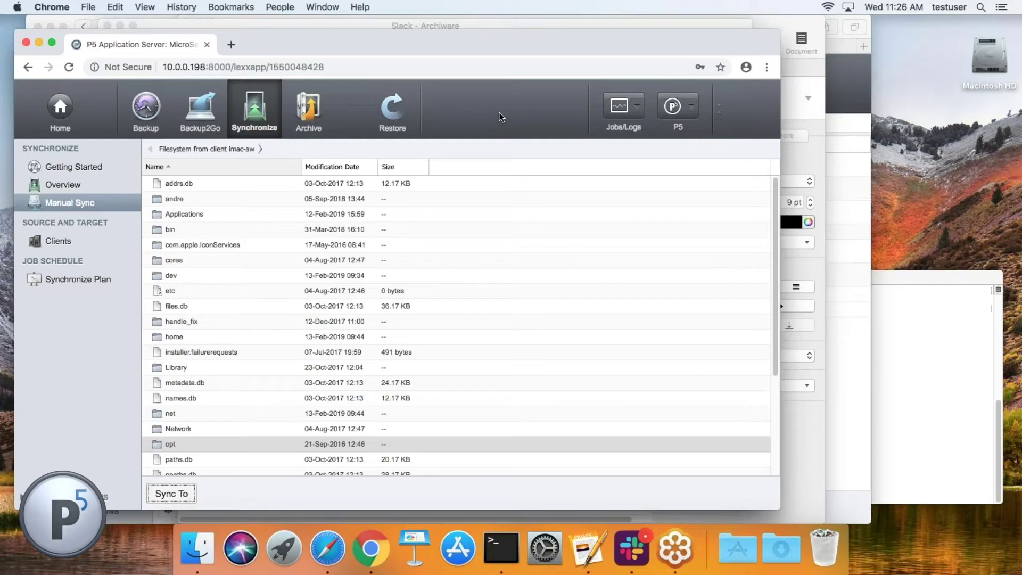
Step: Switch to Pages showing the Webinar Wednesdays customer case notes
{"action": "key", "text": "super+Tab"}
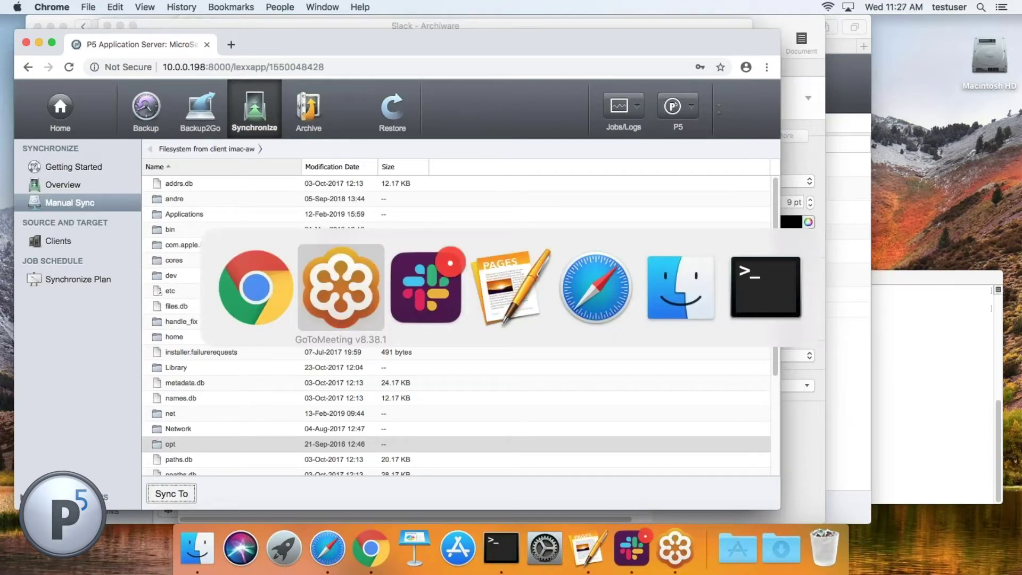
{"action": "key", "text": "super+Tab"}
{"action": "key", "text": "super+Tab"}
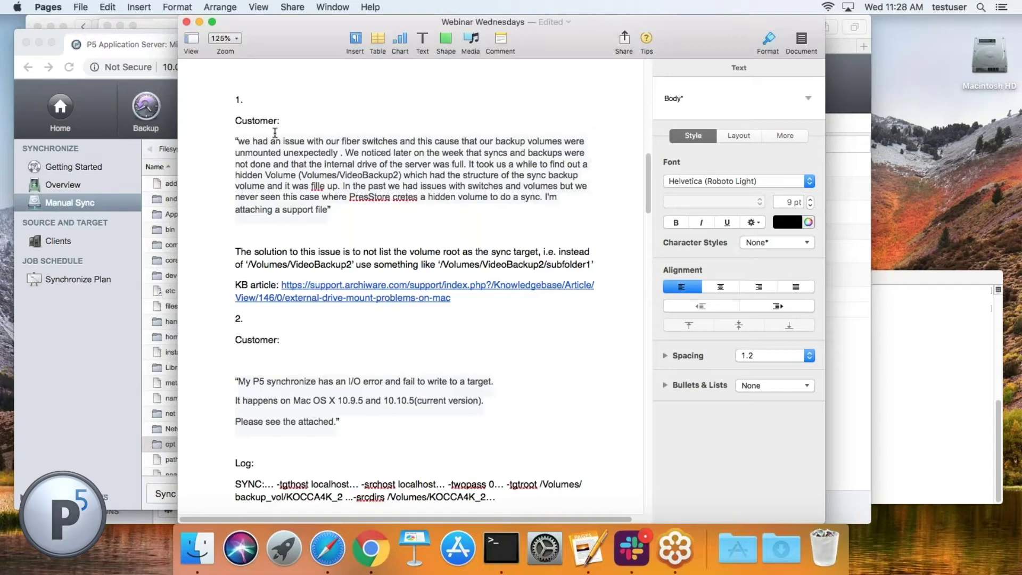
{"action": "left_click_drag", "start_coordinate": [247, 264], "coordinate": [353, 265]}
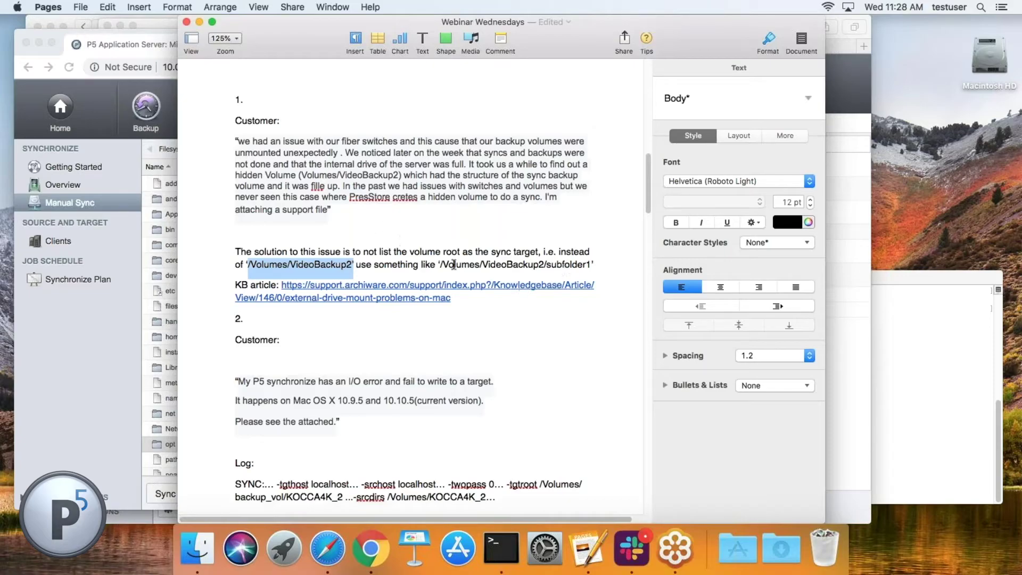
{"action": "left_click_drag", "start_coordinate": [438, 264], "coordinate": [595, 264]}
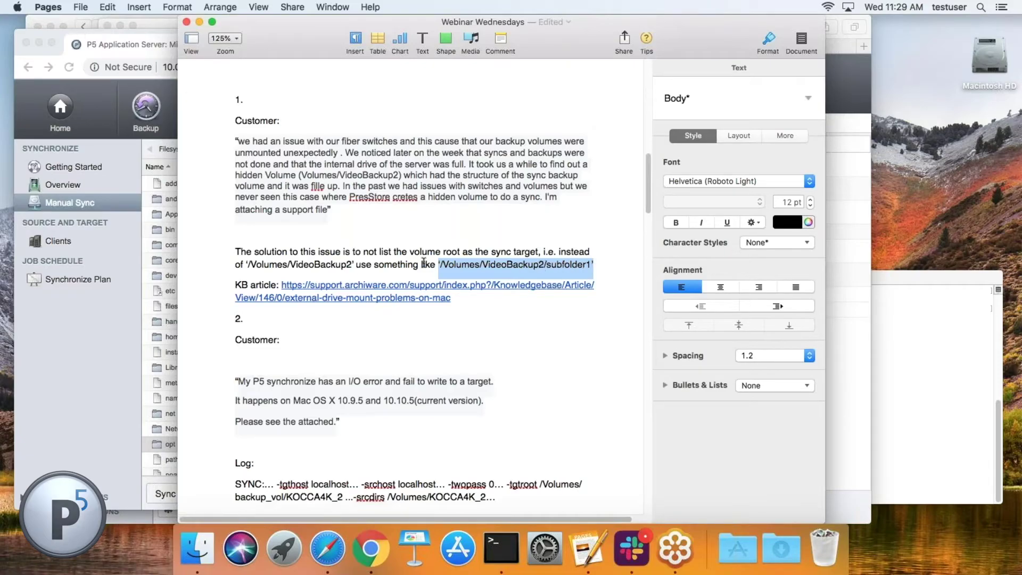
{"action": "left_click_drag", "start_coordinate": [246, 264], "coordinate": [354, 265]}
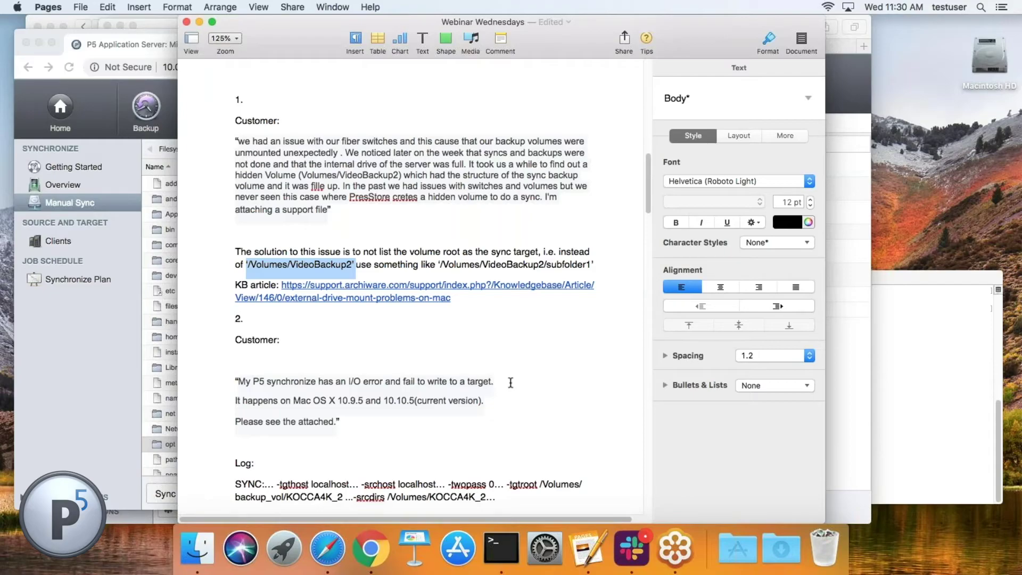
{"action": "scroll", "coordinate": [510, 382], "scroll_direction": "down", "scroll_amount": 4}
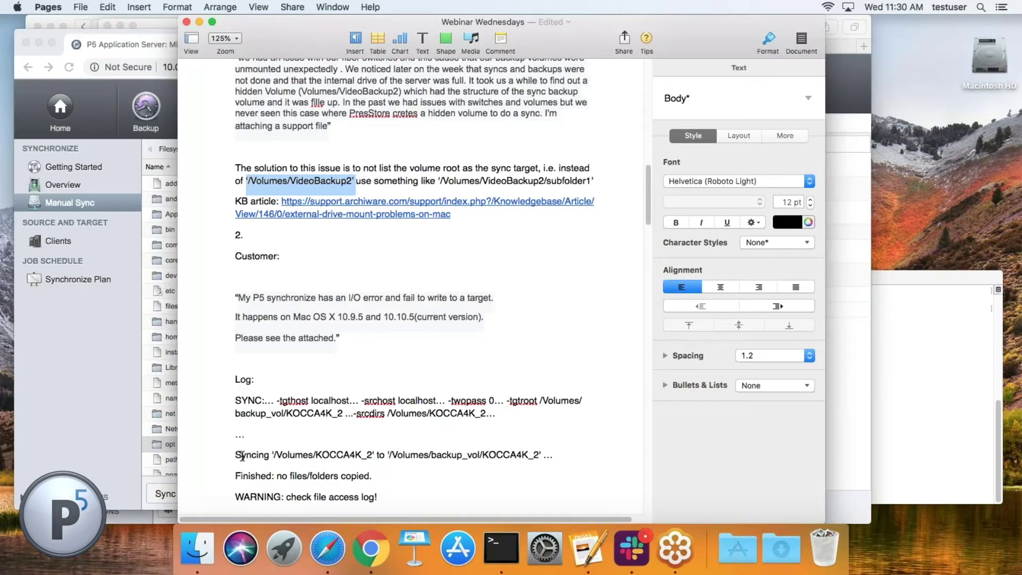
{"action": "scroll", "coordinate": [253, 405], "scroll_direction": "down", "scroll_amount": 2}
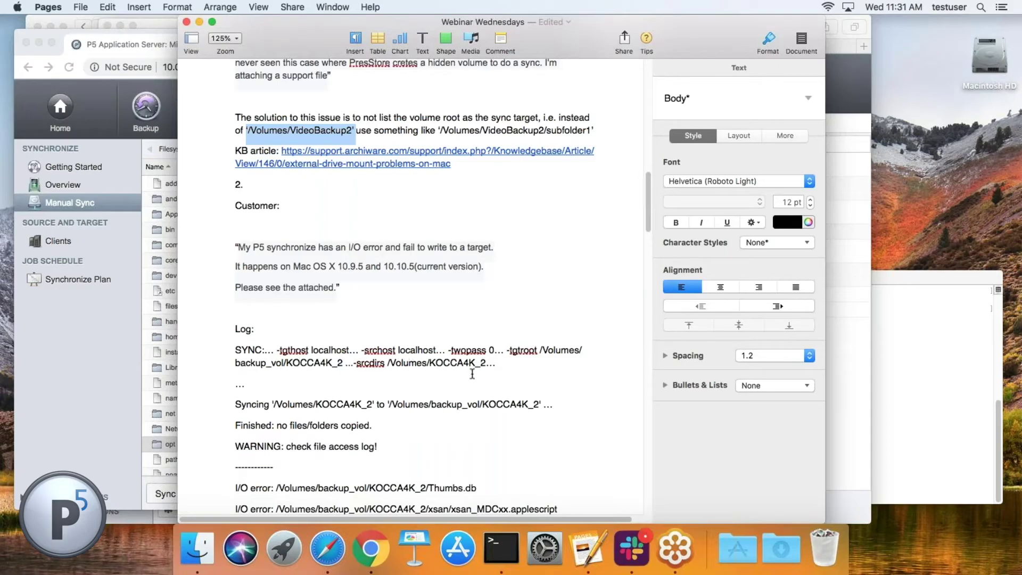
{"action": "scroll", "coordinate": [232, 383], "scroll_direction": "down", "scroll_amount": 4}
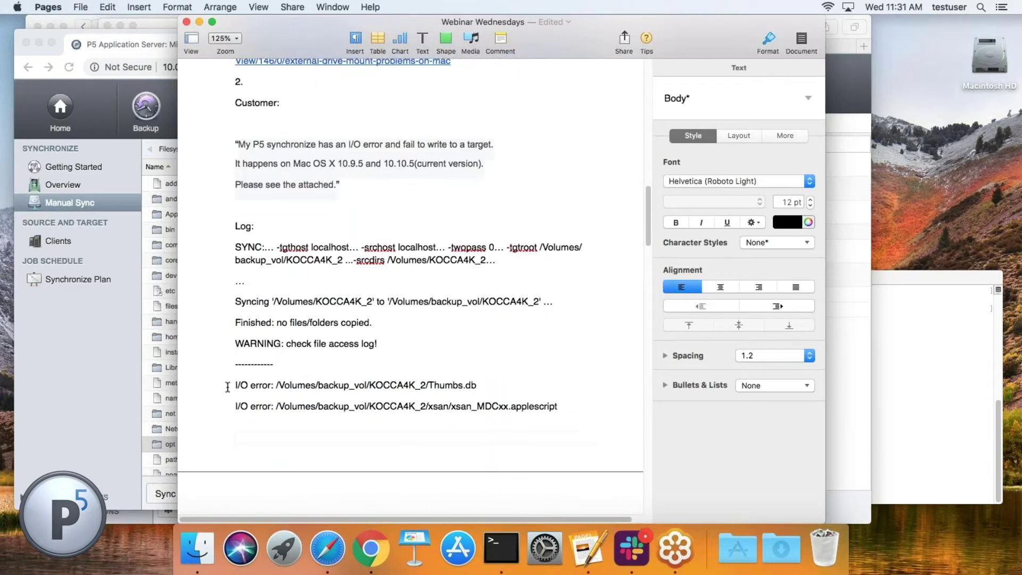
{"action": "left_click_drag", "start_coordinate": [233, 383], "coordinate": [235, 434]}
{"action": "scroll", "coordinate": [285, 419], "scroll_direction": "down", "scroll_amount": 12}
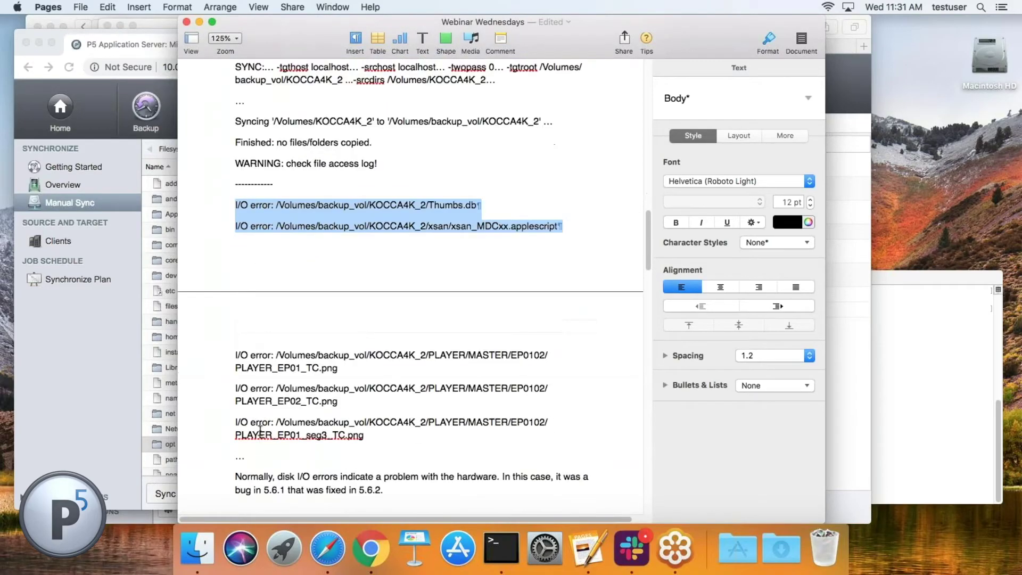
{"action": "scroll", "coordinate": [285, 419], "scroll_direction": "down", "scroll_amount": 2}
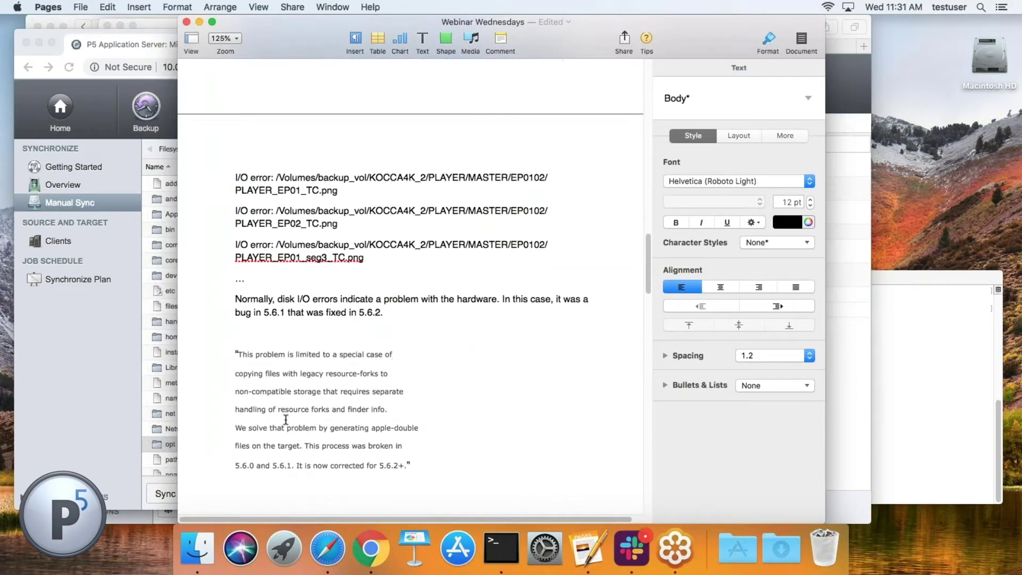
Step: Scroll the Pages notes to the resource-fork bug quote and Demo section, then return to P5
{"action": "left_click", "coordinate": [233, 298]}
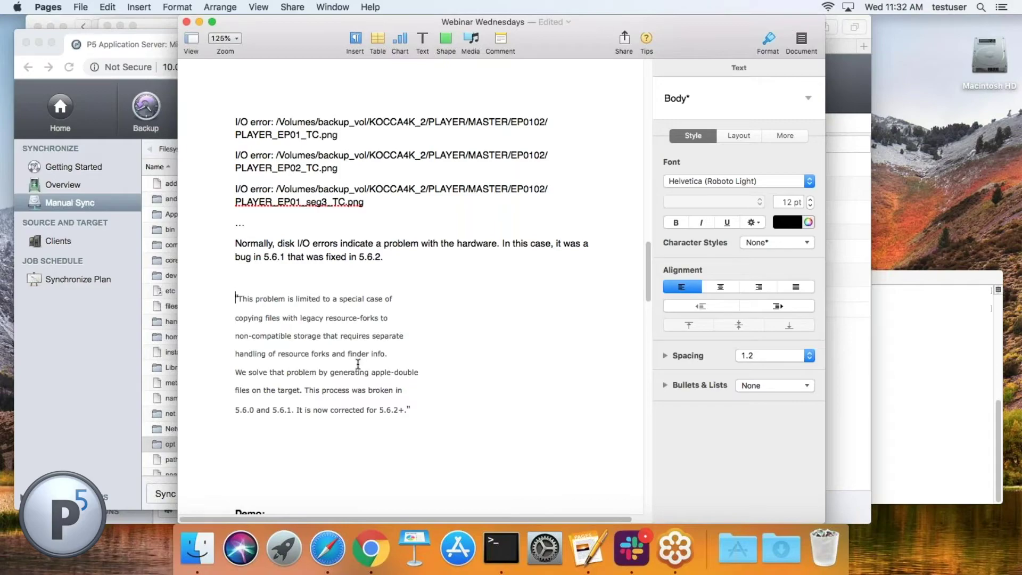
{"action": "scroll", "coordinate": [434, 324], "scroll_direction": "down", "scroll_amount": 5}
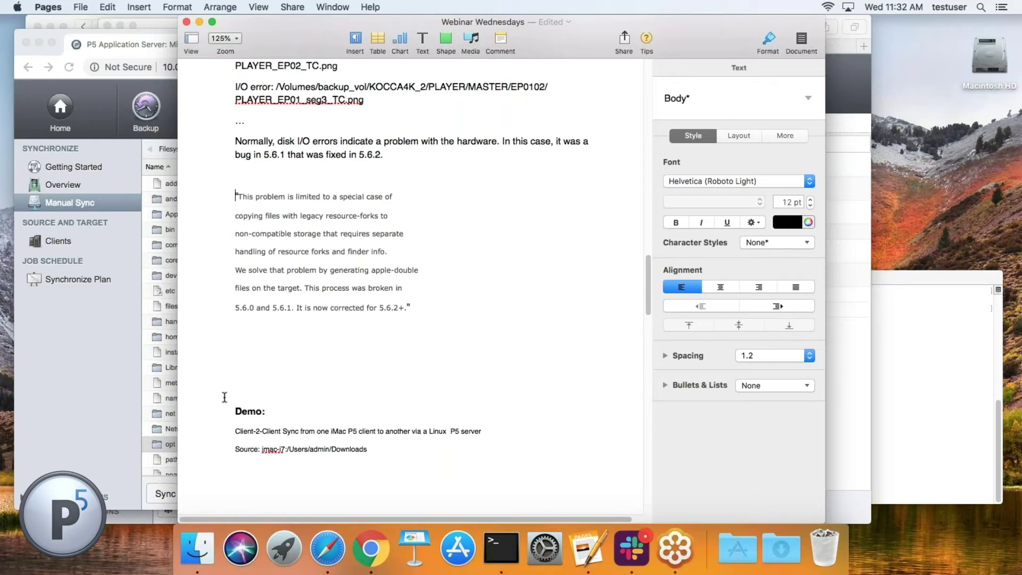
{"action": "scroll", "coordinate": [329, 447], "scroll_direction": "down", "scroll_amount": 5}
{"action": "scroll", "coordinate": [329, 447], "scroll_direction": "down", "scroll_amount": 5}
{"action": "scroll", "coordinate": [321, 454], "scroll_direction": "up", "scroll_amount": 10}
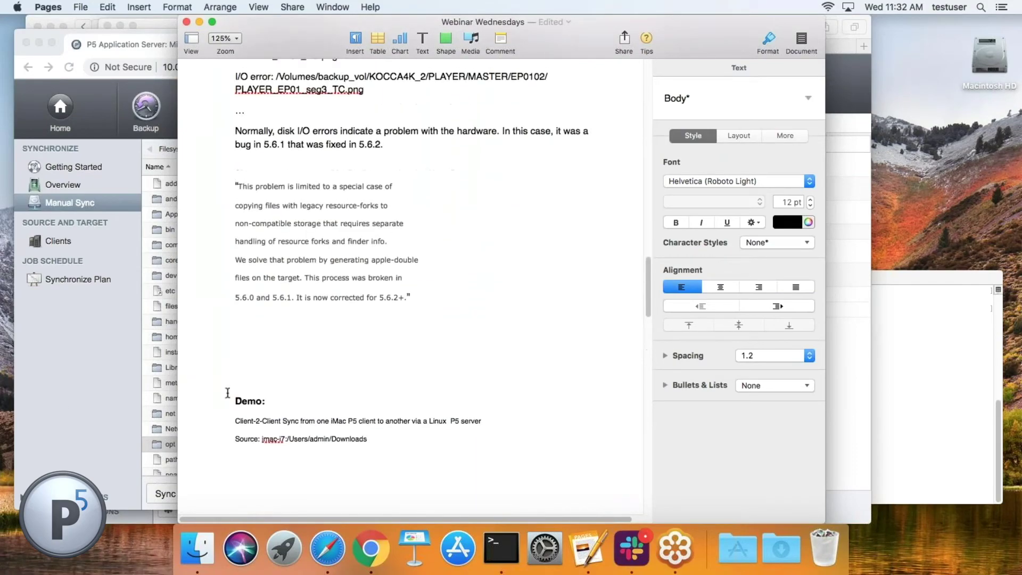
{"action": "left_click", "coordinate": [83, 380]}
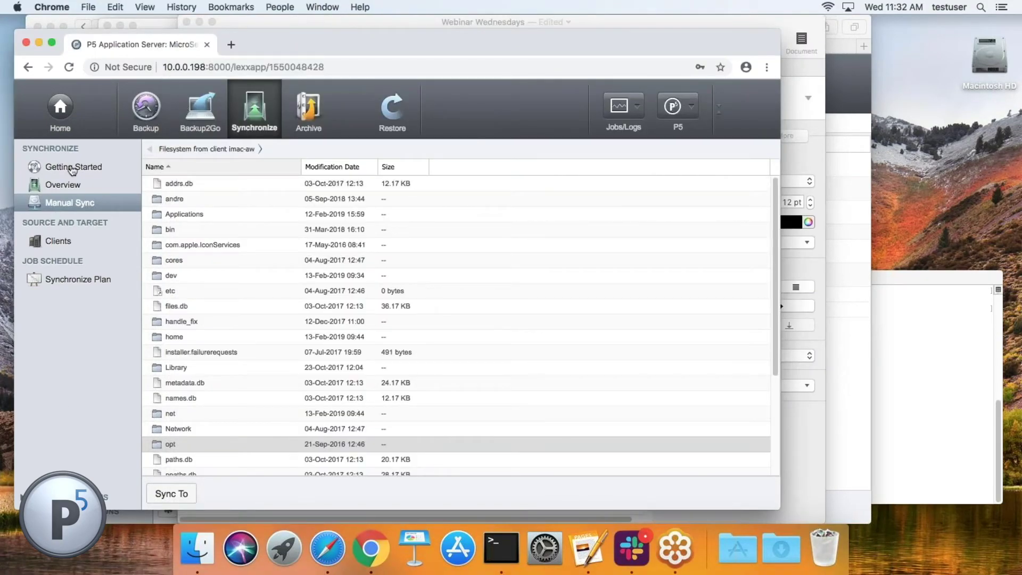
Step: Open sync plan 10008, Scheduled_c2c_sync (imac-i7 to imac-aw), from the Synchronize Plan list
{"action": "left_click", "coordinate": [230, 116]}
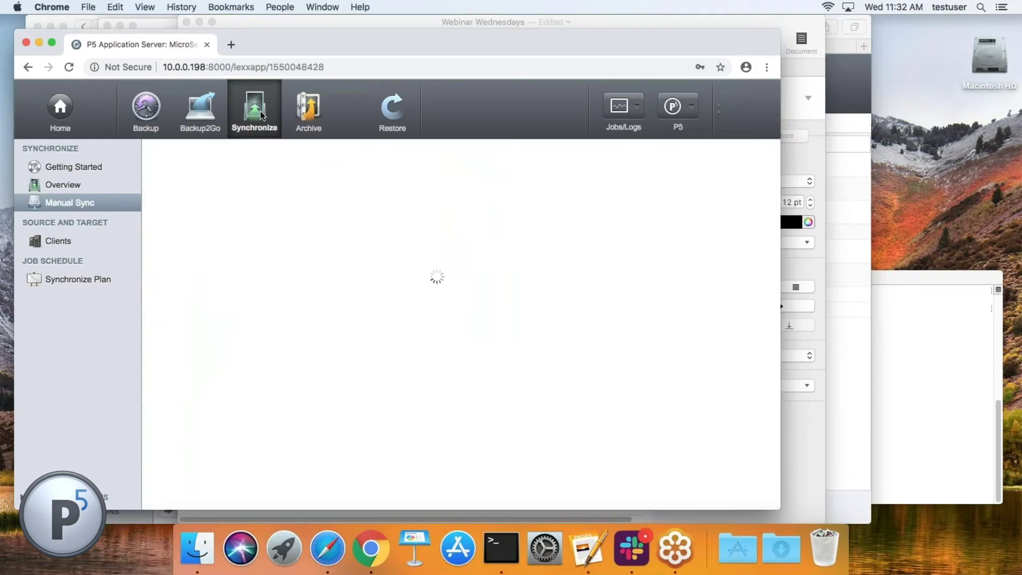
{"action": "left_click", "coordinate": [71, 278]}
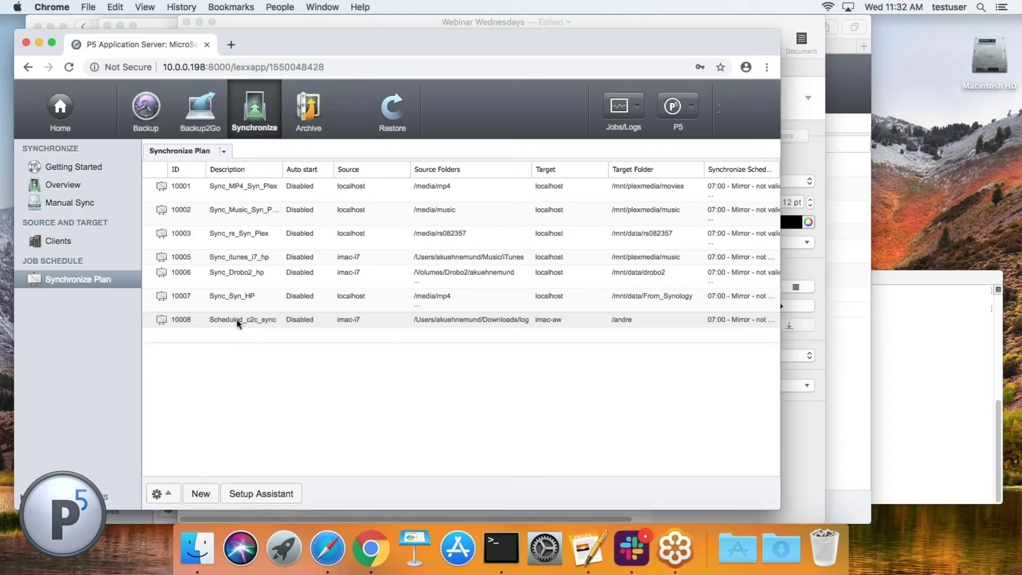
{"action": "double_click", "coordinate": [236, 319]}
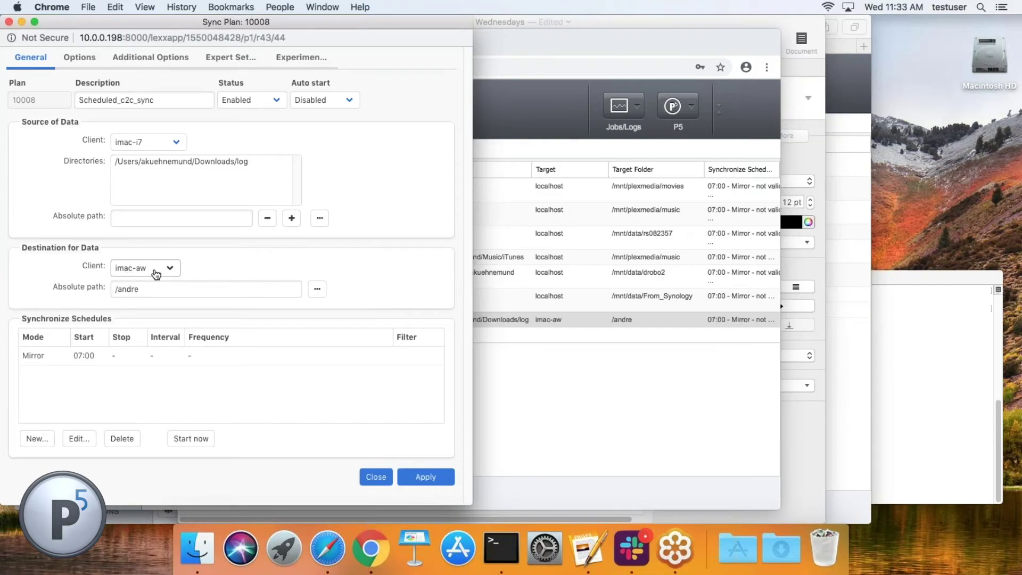
Step: Show plan 10008's Options page: copy transfer mode, 4 file versions, 4 cycles kept
{"action": "left_click", "coordinate": [144, 288]}
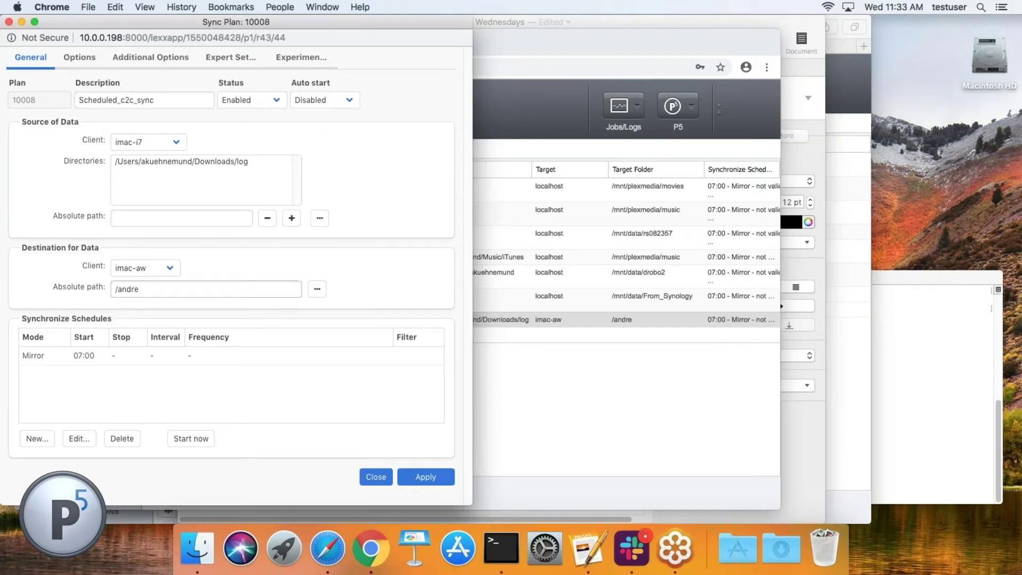
{"action": "left_click", "coordinate": [60, 55]}
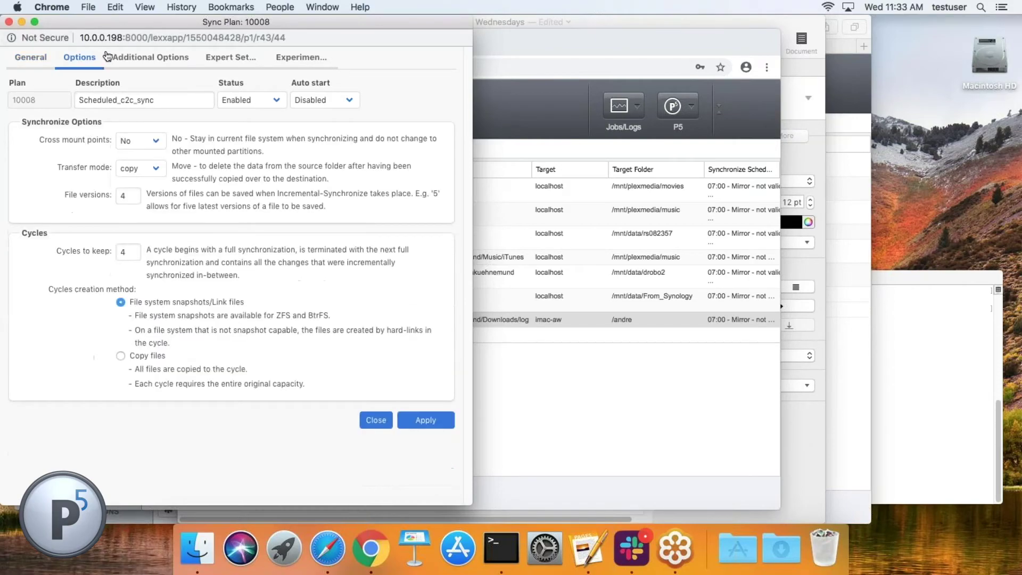
Step: Review the Additional Options, Expert and Experimental tabs, then select the 07:00 Mirror schedule on General
{"action": "left_click", "coordinate": [151, 59]}
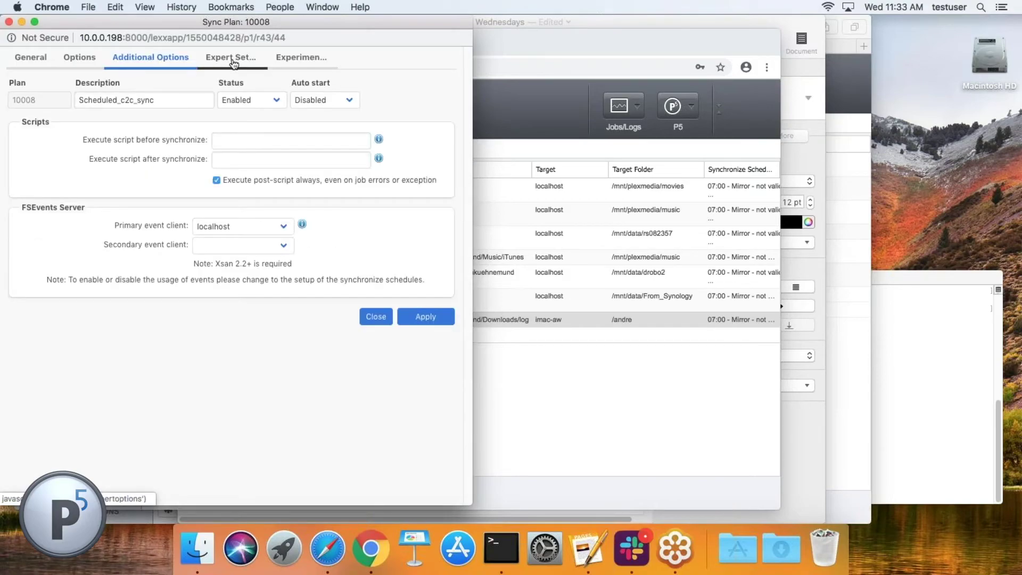
{"action": "left_click", "coordinate": [238, 60]}
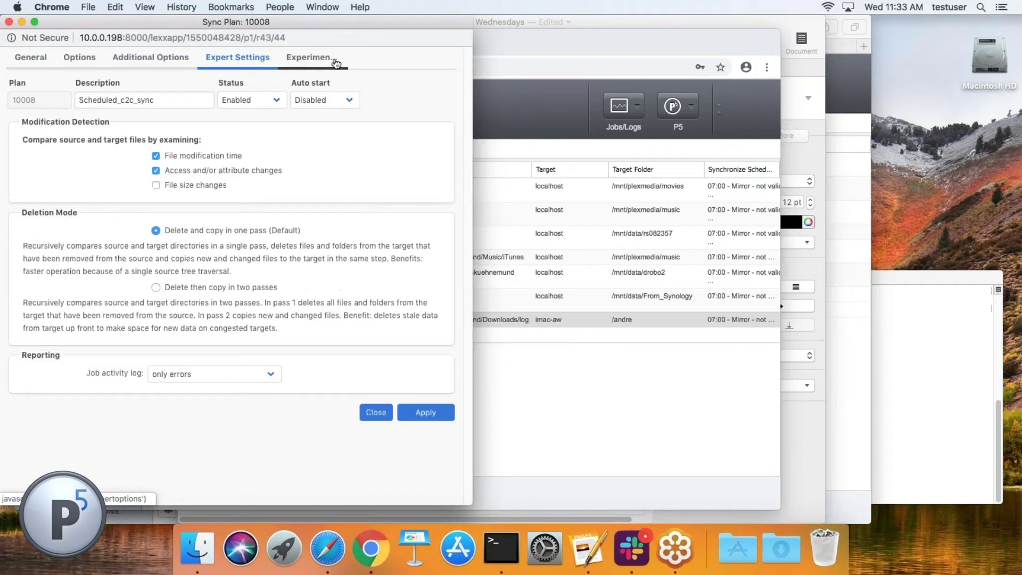
{"action": "left_click", "coordinate": [312, 60]}
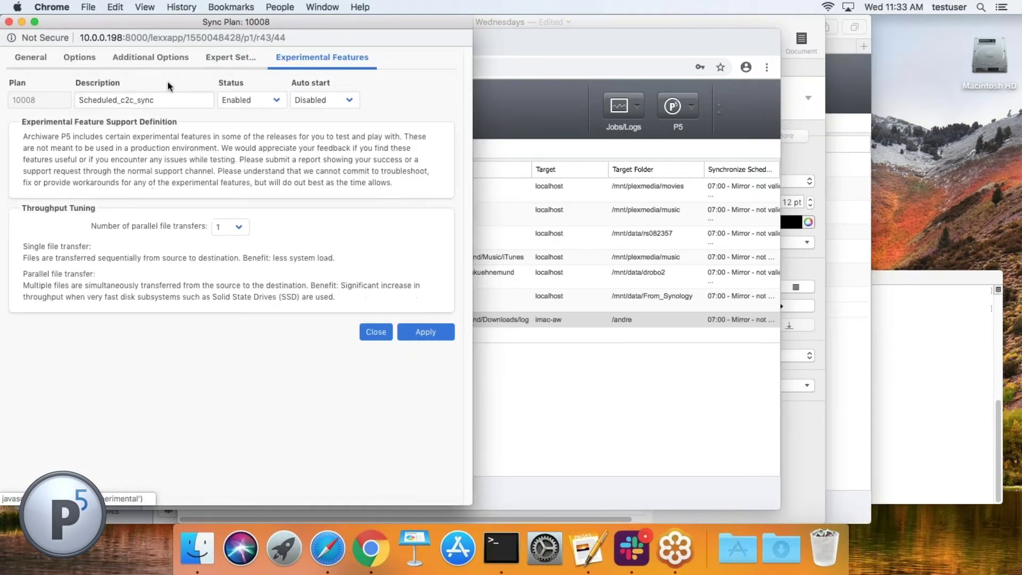
{"action": "left_click", "coordinate": [30, 59]}
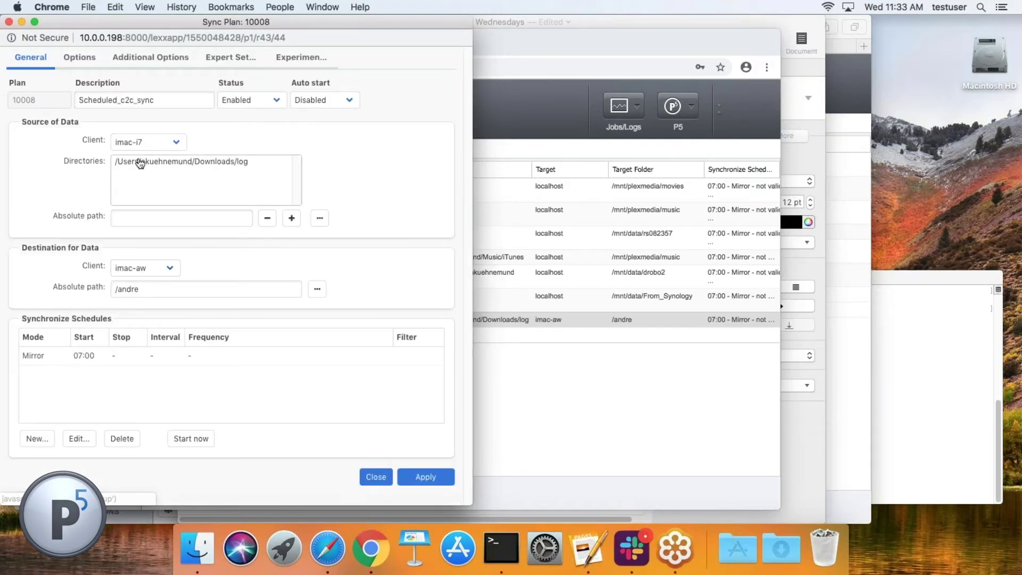
{"action": "left_click", "coordinate": [45, 354]}
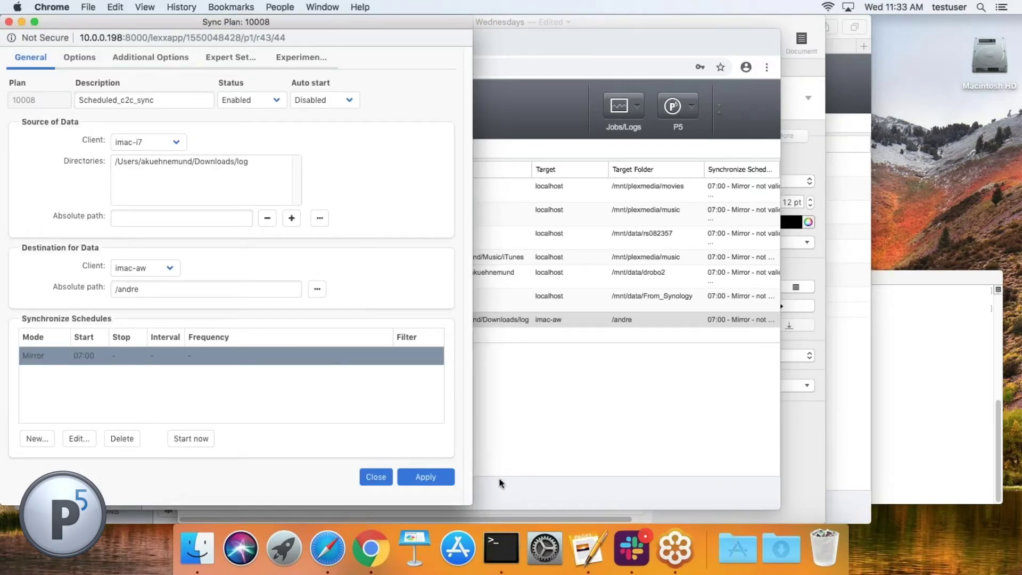
Step: Start the Mirror sync now, acknowledge the job notice, and view it in the Job Monitor
{"action": "left_click", "coordinate": [190, 438]}
{"action": "left_click", "coordinate": [301, 302]}
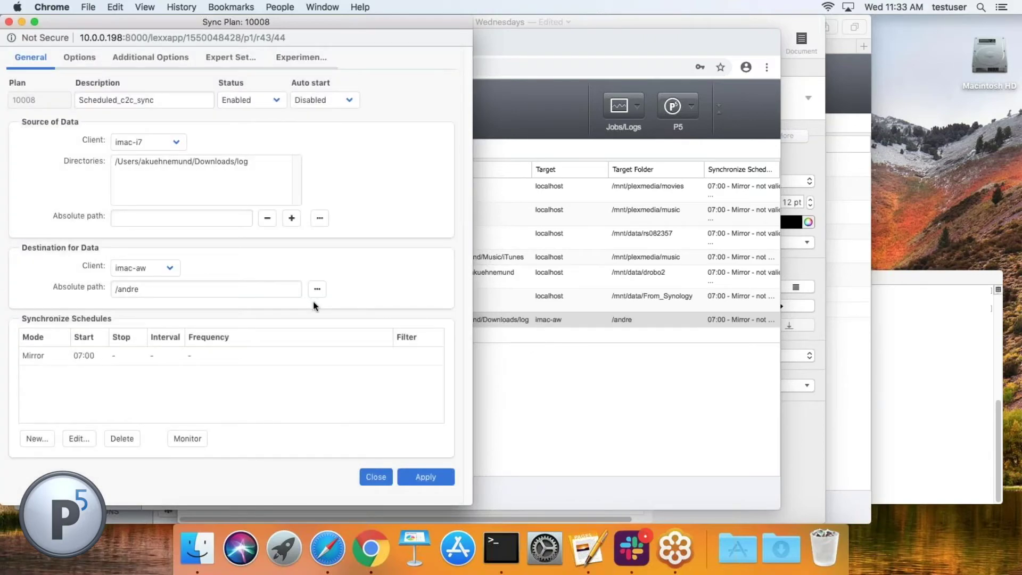
{"action": "left_click", "coordinate": [187, 439]}
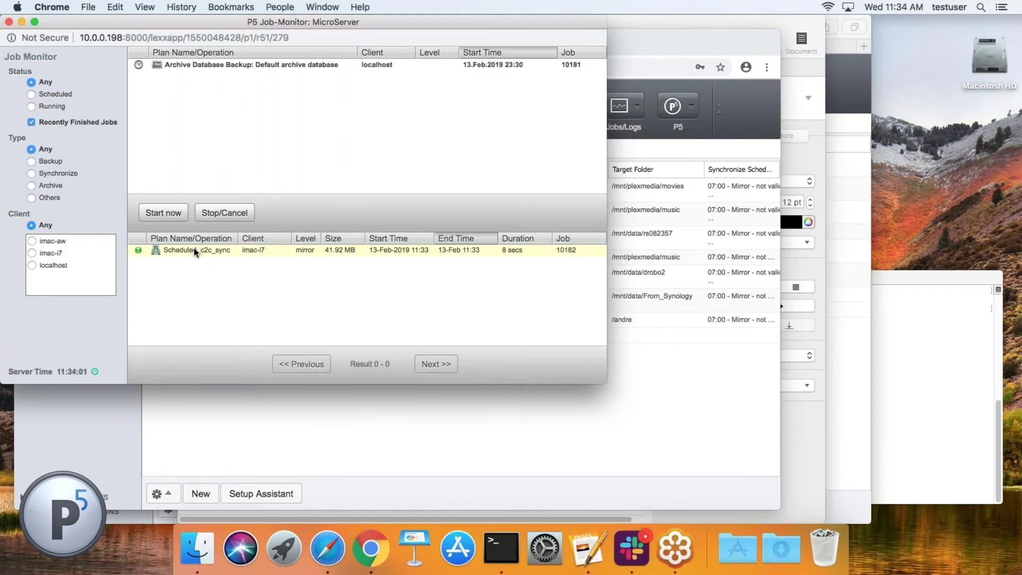
Step: Open job 10182's details: 57 files/folders, 41.92 MB copied from imac-i7 to imac-aw
{"action": "double_click", "coordinate": [194, 250]}
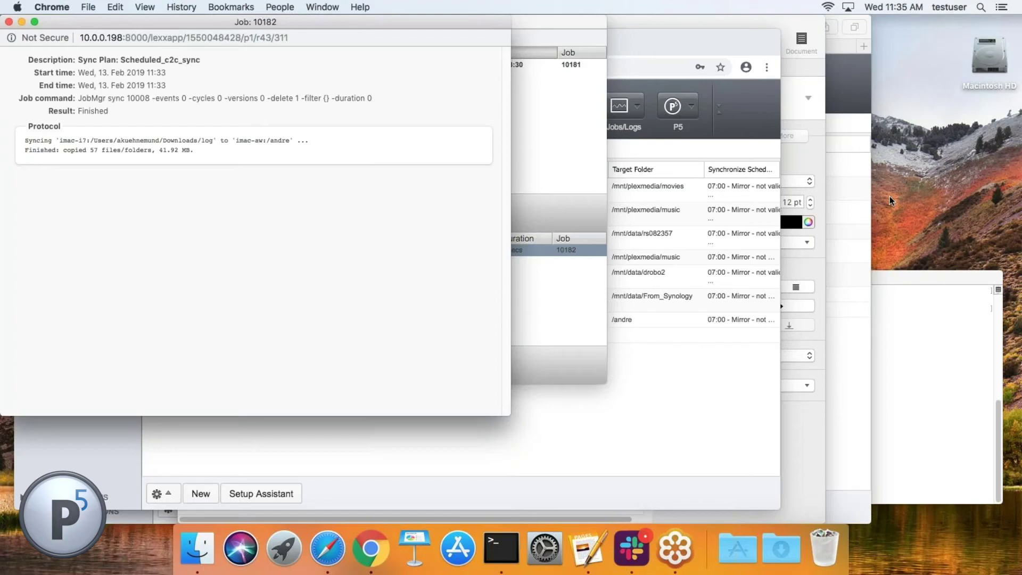
Step: Close the Job 10182 details window with Cmd+W
{"action": "key", "text": "super+w"}
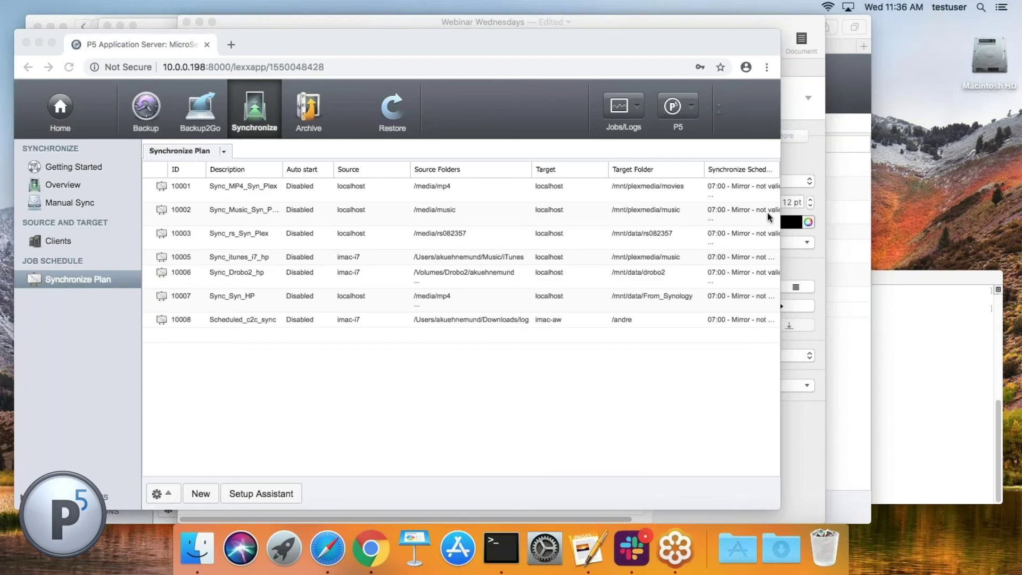
Step: Bring up the Synchronize Clients list and select the imac-aw client
{"action": "left_click", "coordinate": [63, 238]}
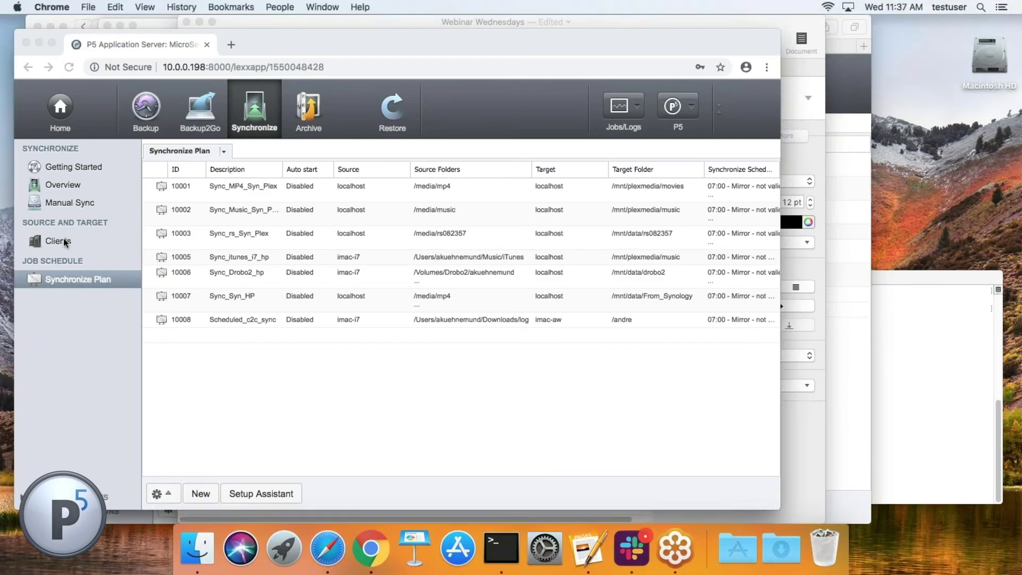
{"action": "left_click", "coordinate": [62, 240]}
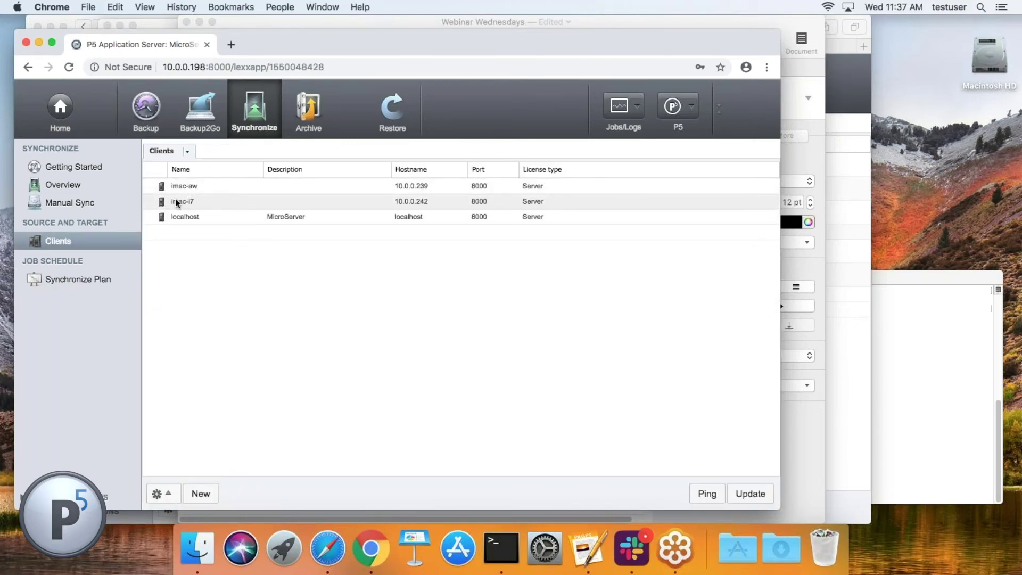
{"action": "left_click", "coordinate": [188, 187]}
Step: Open imac-aw's client settings, check the bandwidth limit options, keep 100% and close
{"action": "double_click", "coordinate": [187, 186]}
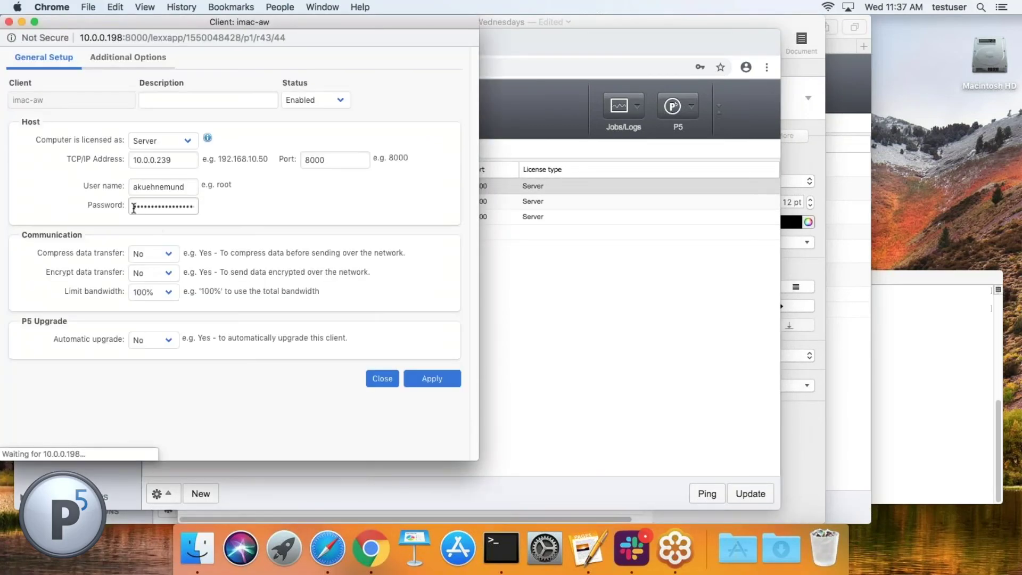
{"action": "left_click", "coordinate": [169, 293]}
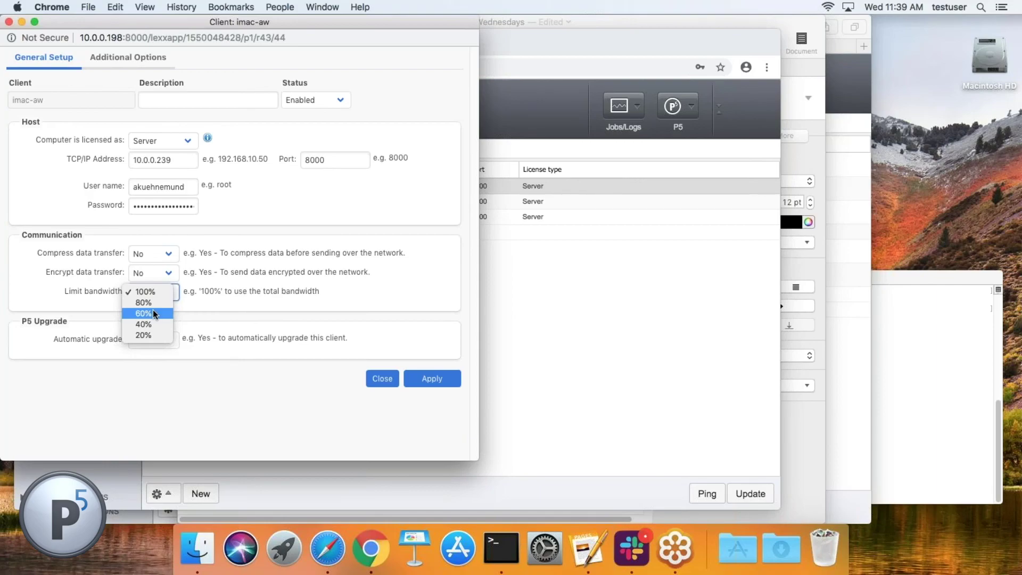
{"action": "left_click", "coordinate": [381, 380]}
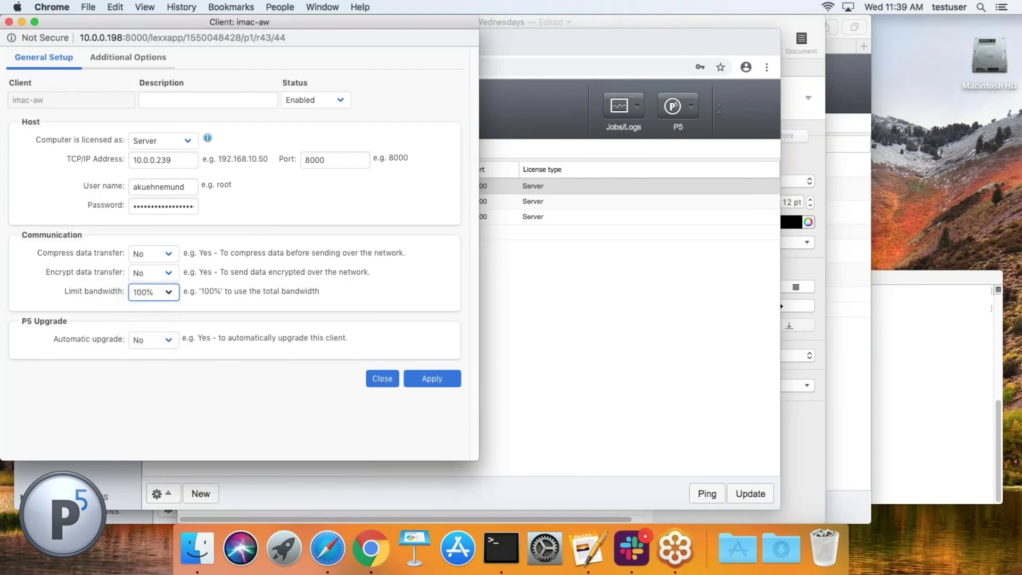
{"action": "left_click", "coordinate": [393, 380]}
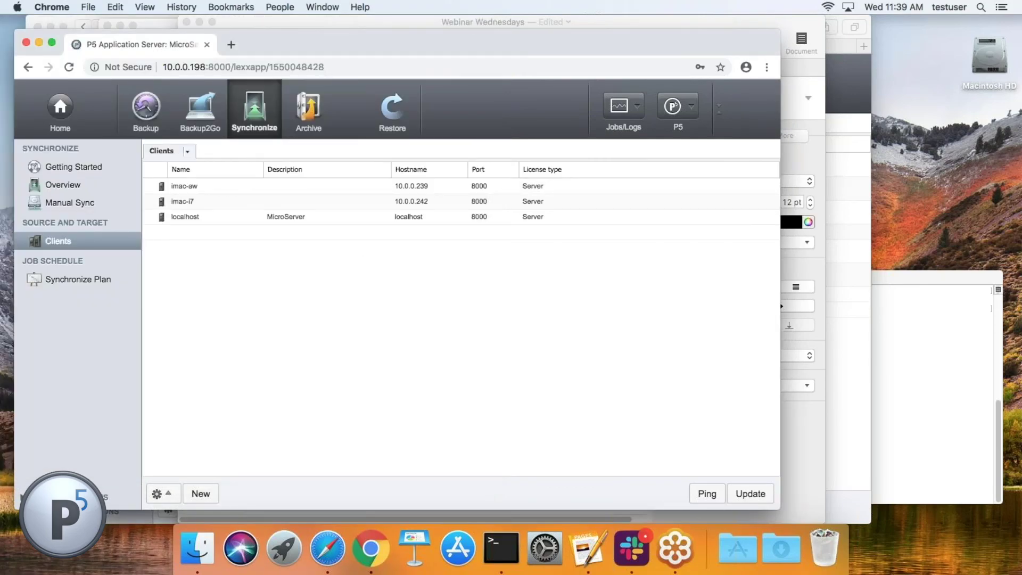